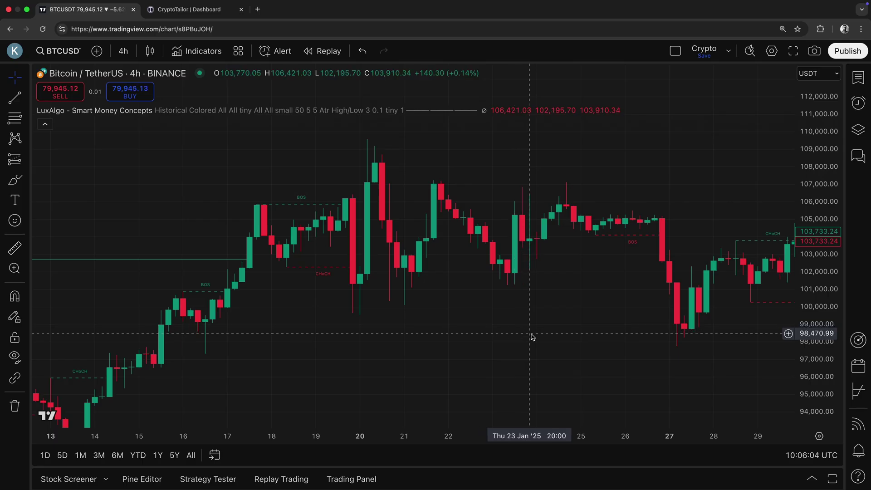
Switch from the TradingView chart to the CryptoTailor dashboard
{"action": "left_click_drag", "start_coordinate": [532, 336], "coordinate": [489, 320]}
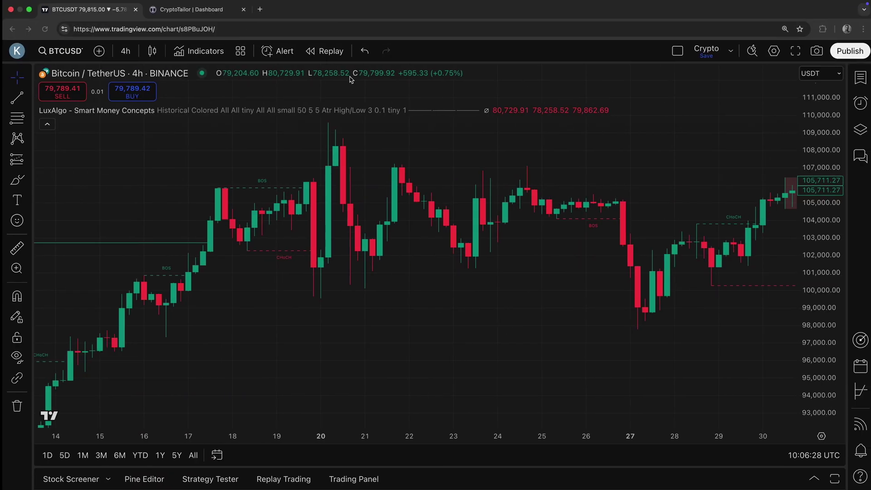
{"action": "left_click", "coordinate": [382, 9]}
{"action": "left_click", "coordinate": [305, 29]}
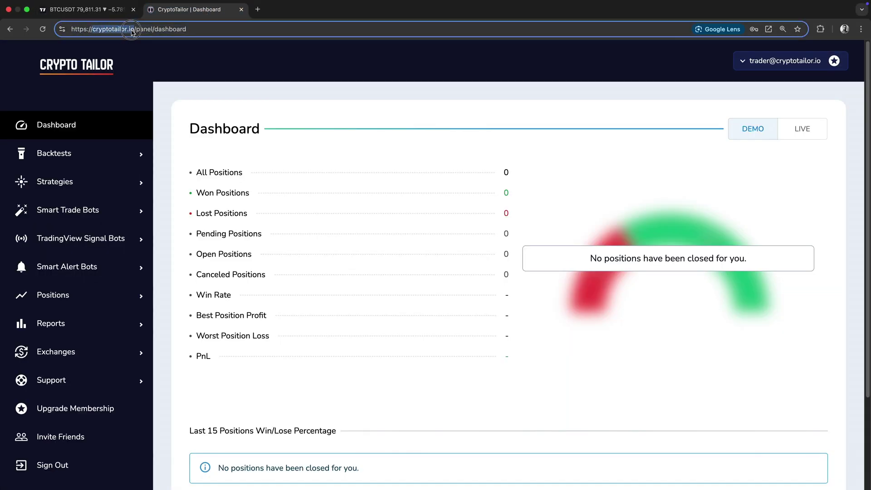
{"action": "left_click", "coordinate": [338, 157]}
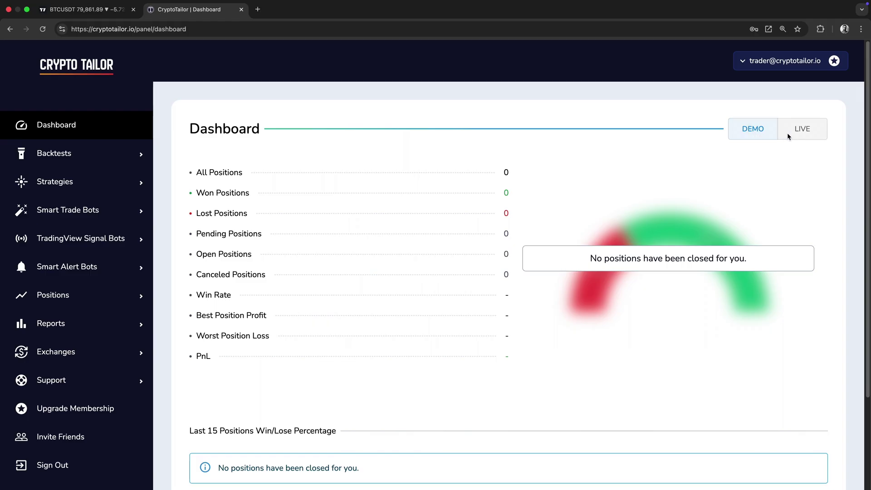
Toggle the dashboard to LIVE and back to DEMO, then expand TradingView Signal Bots
{"action": "left_click", "coordinate": [799, 138]}
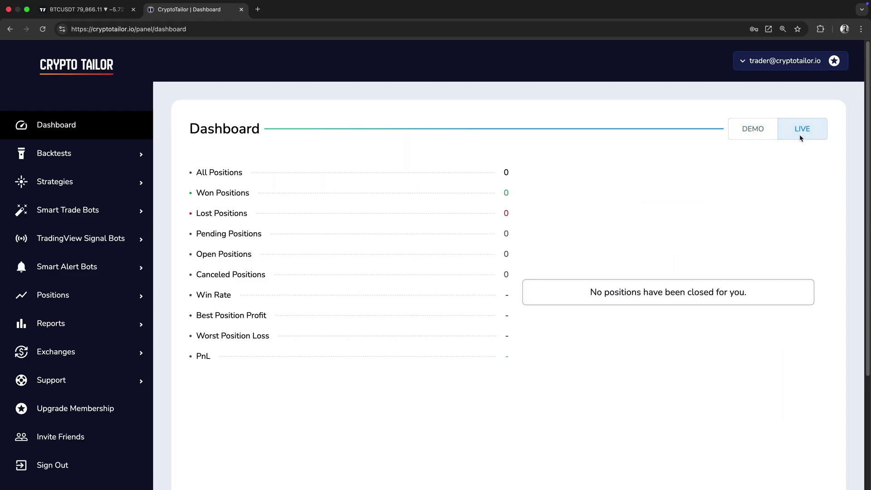
{"action": "left_click", "coordinate": [762, 137]}
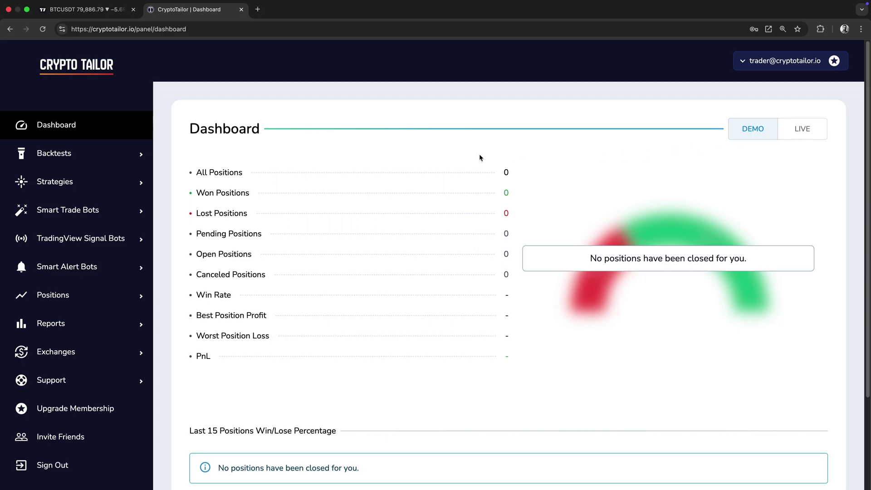
{"action": "left_click", "coordinate": [72, 239]}
Start a new signal bot on Binance with BTC/USDT as the trading pair
{"action": "left_click", "coordinate": [82, 296]}
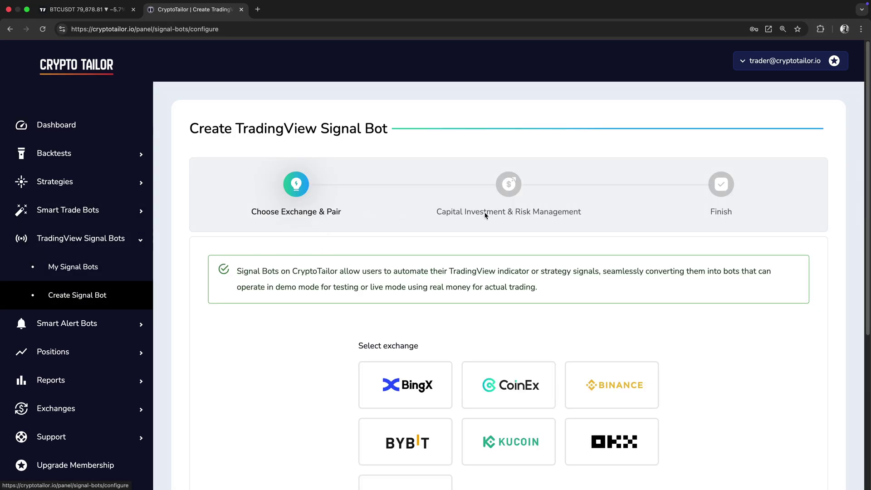
{"action": "scroll", "coordinate": [321, 291], "scroll_direction": "down", "scroll_amount": 5}
{"action": "scroll", "coordinate": [321, 292], "scroll_direction": "up", "scroll_amount": 1}
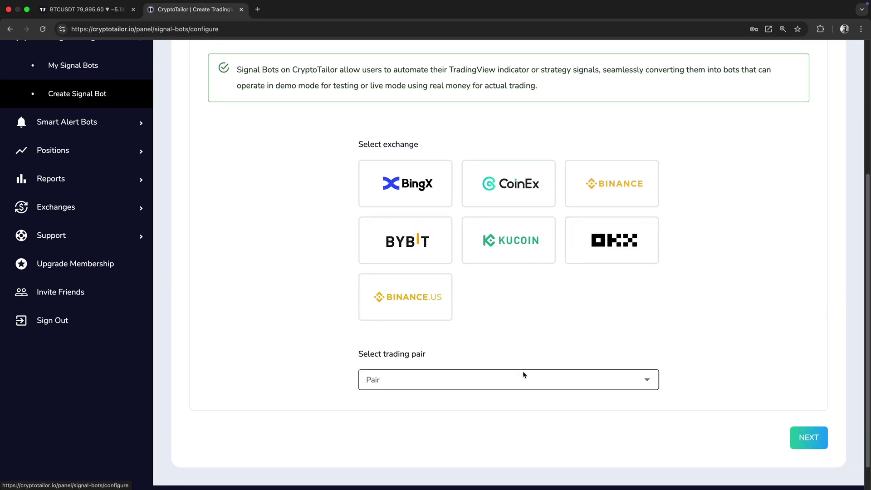
{"action": "left_click", "coordinate": [624, 195]}
{"action": "left_click", "coordinate": [473, 381]}
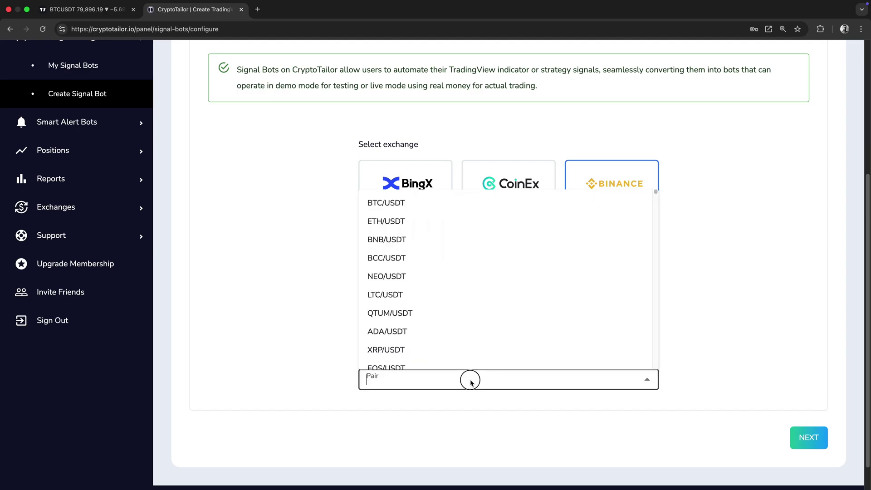
{"action": "left_click", "coordinate": [449, 206]}
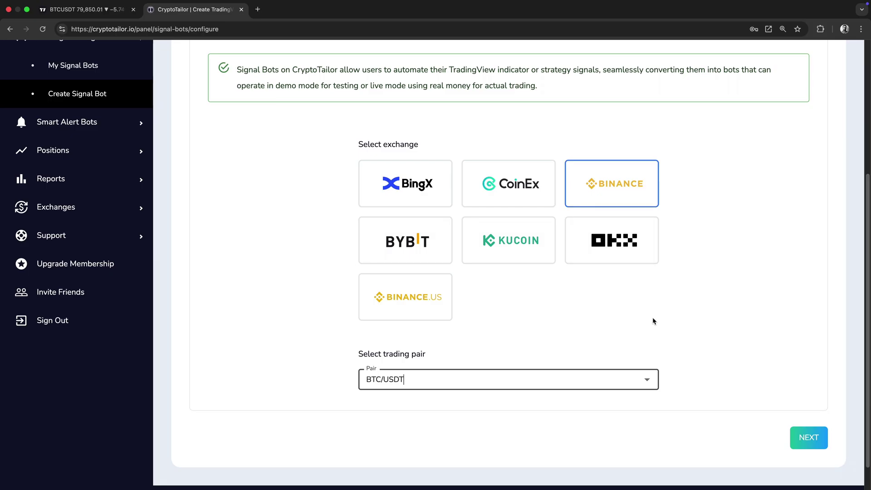
Set capital allocation per position to a static amount of 100 USDT
{"action": "left_click", "coordinate": [809, 438]}
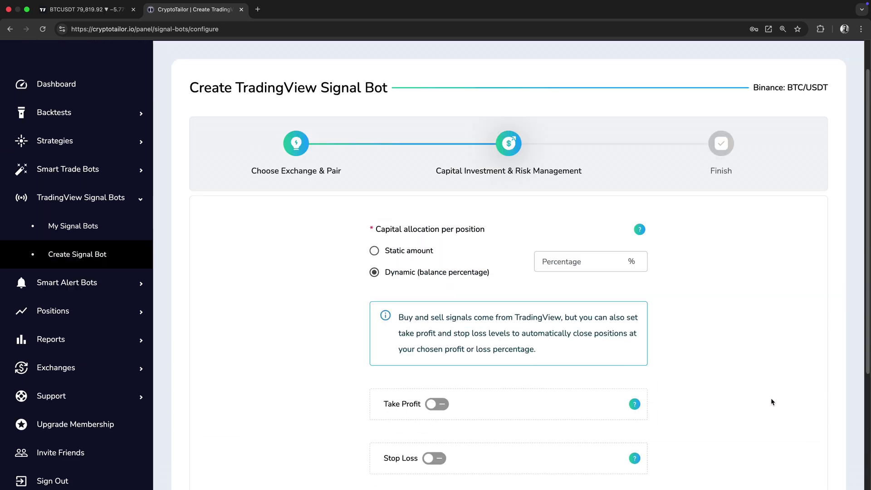
{"action": "left_click_drag", "start_coordinate": [437, 212], "coordinate": [582, 216]}
{"action": "left_click", "coordinate": [412, 295]}
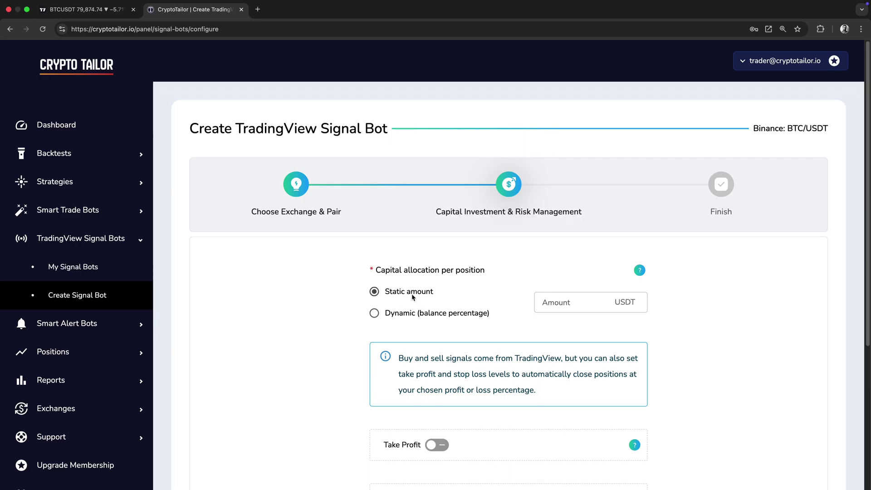
{"action": "left_click", "coordinate": [409, 312]}
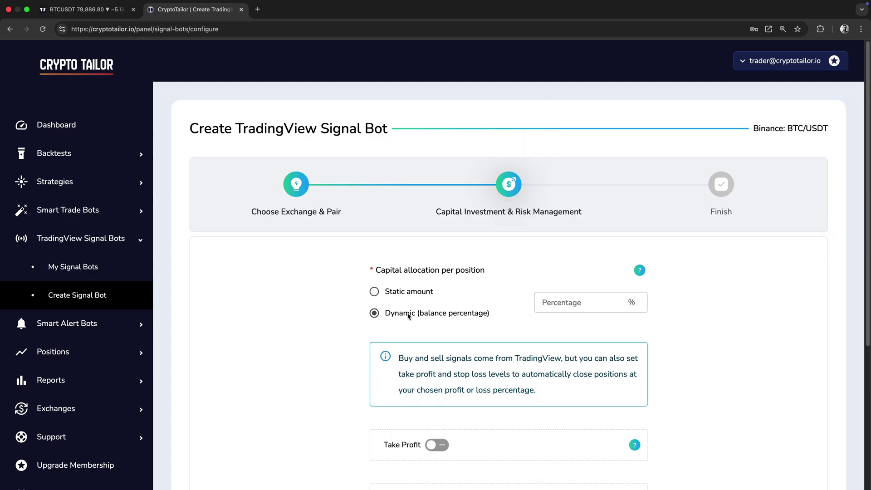
{"action": "left_click", "coordinate": [406, 294]}
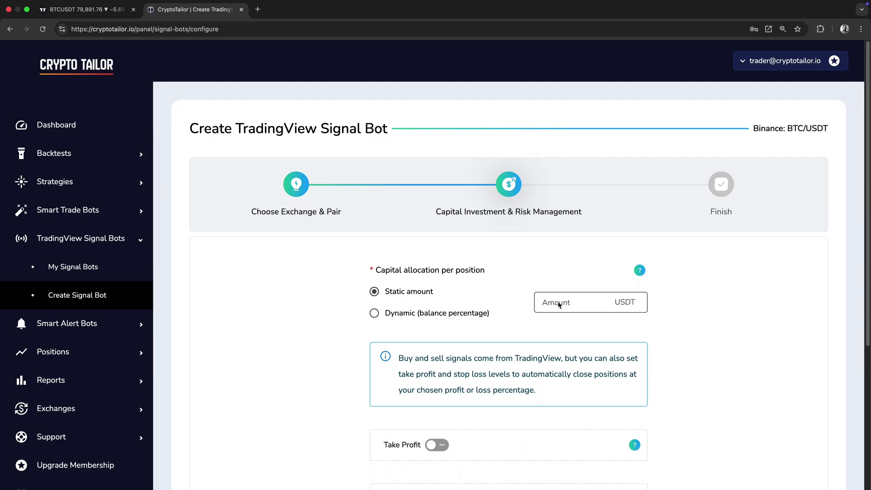
{"action": "left_click", "coordinate": [560, 305]}
{"action": "type", "text": "100"}
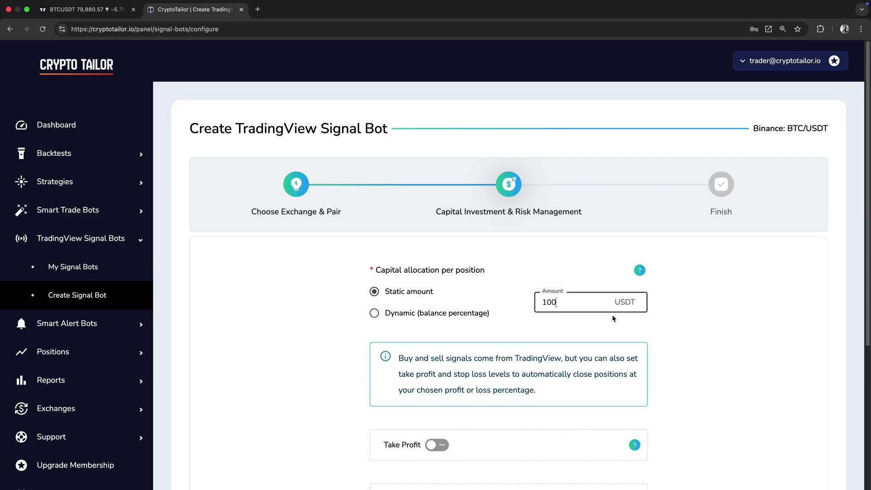
{"action": "left_click", "coordinate": [436, 317]}
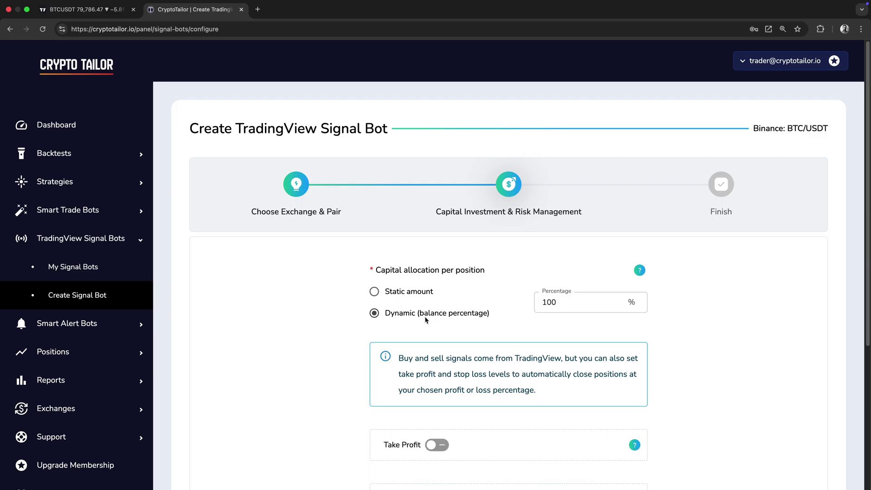
{"action": "left_click", "coordinate": [413, 293]}
{"action": "scroll", "coordinate": [693, 309], "scroll_direction": "down", "scroll_amount": 3}
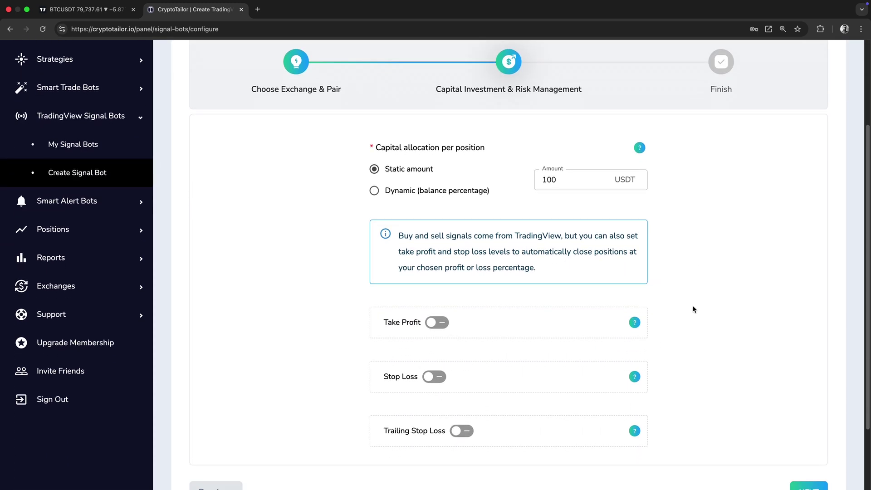
Enable take profit at +5% and stop loss at -5%
{"action": "scroll", "coordinate": [694, 310], "scroll_direction": "down", "scroll_amount": 2}
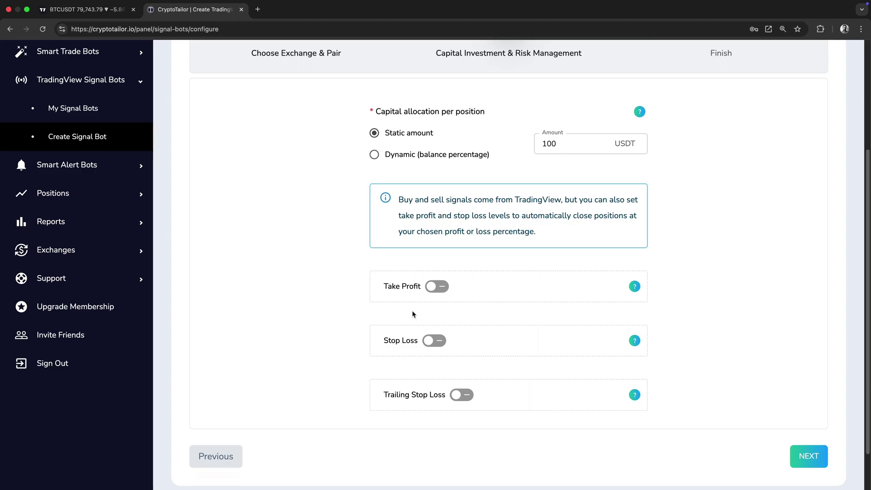
{"action": "left_click", "coordinate": [404, 287]}
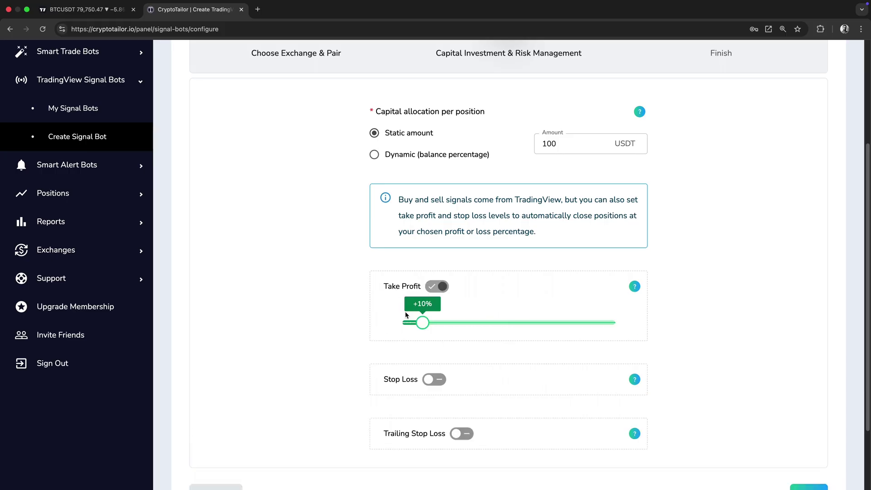
{"action": "left_click", "coordinate": [408, 378]}
{"action": "left_click_drag", "start_coordinate": [424, 323], "coordinate": [413, 327]}
{"action": "left_click_drag", "start_coordinate": [596, 418], "coordinate": [606, 415]}
{"action": "scroll", "coordinate": [711, 358], "scroll_direction": "down", "scroll_amount": 3}
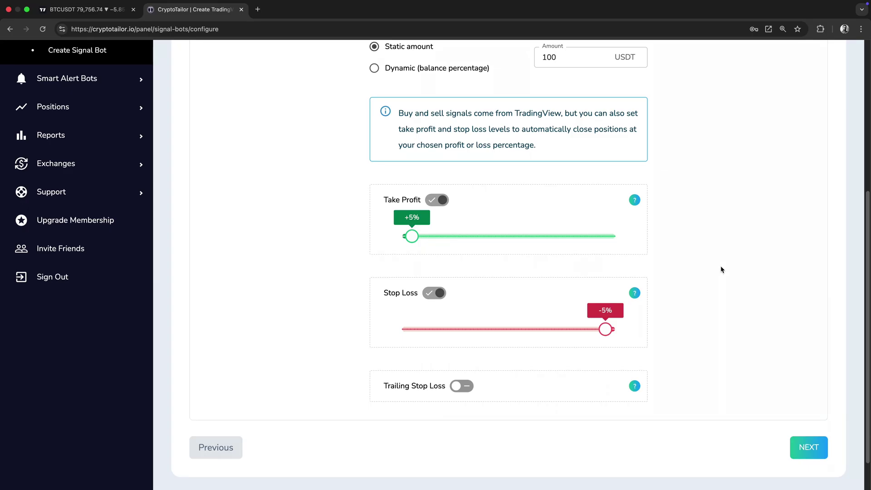
Replace the bot title's default strategy prefix with 'SMC BOS'
{"action": "left_click", "coordinate": [803, 447]}
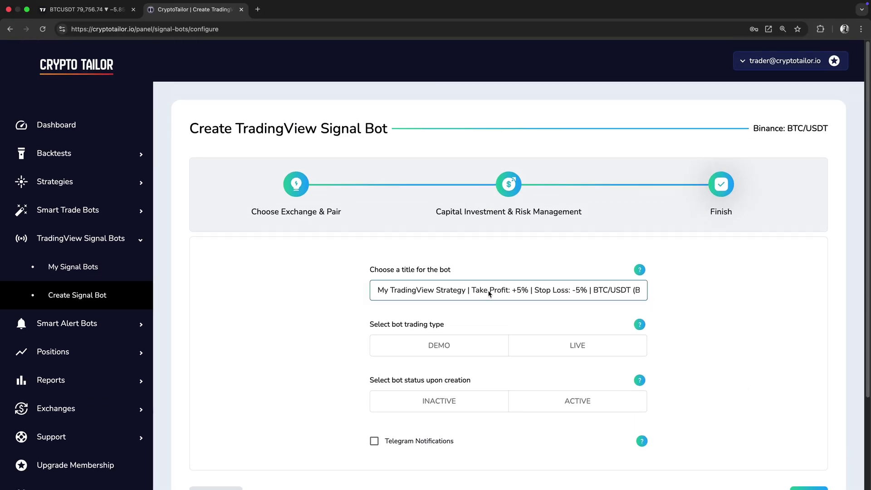
{"action": "left_click_drag", "start_coordinate": [465, 293], "coordinate": [333, 293]}
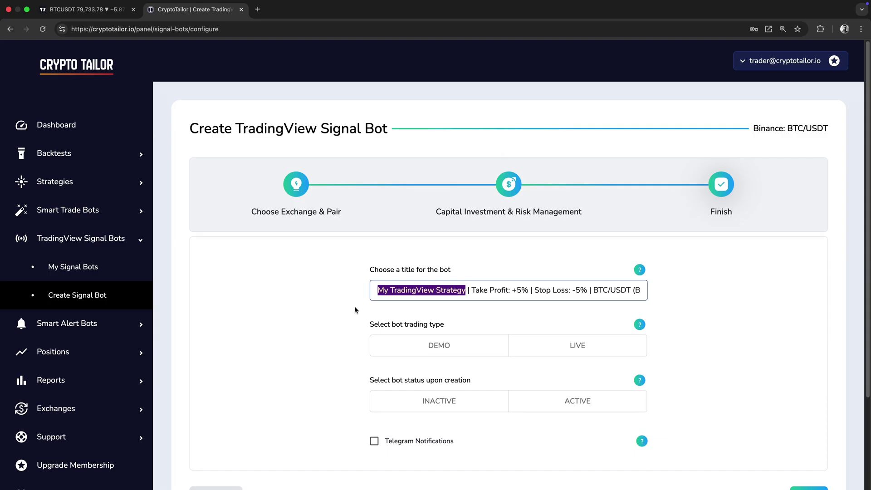
{"action": "type", "text": "SMC BOS"}
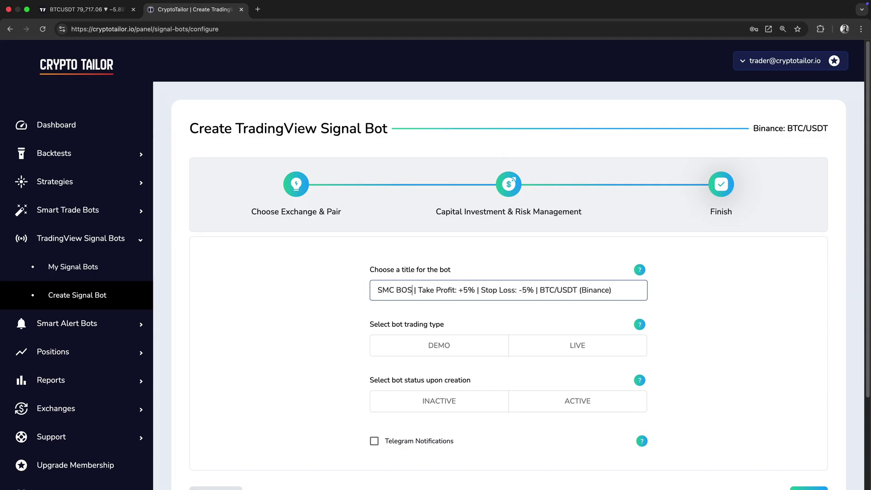
{"action": "scroll", "coordinate": [332, 295], "scroll_direction": "down", "scroll_amount": 1}
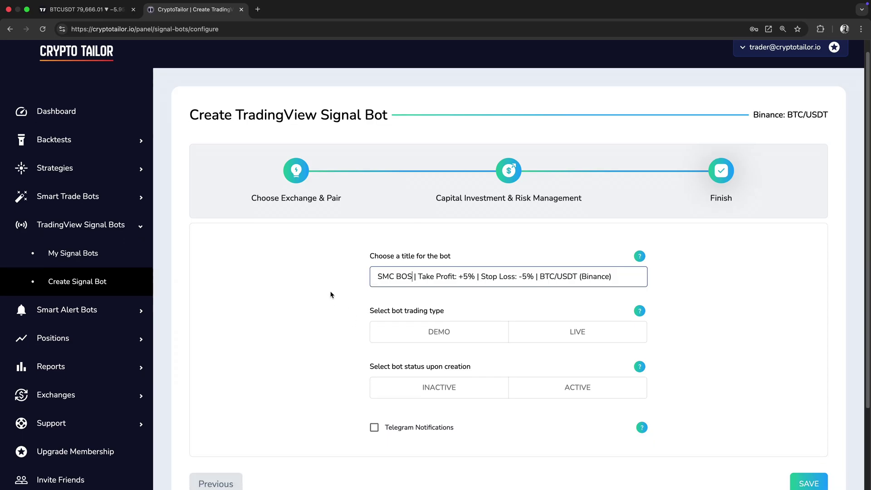
Make the bot DEMO and ACTIVE with Telegram notifications, checking the Telegram connection options
{"action": "left_click", "coordinate": [447, 323]}
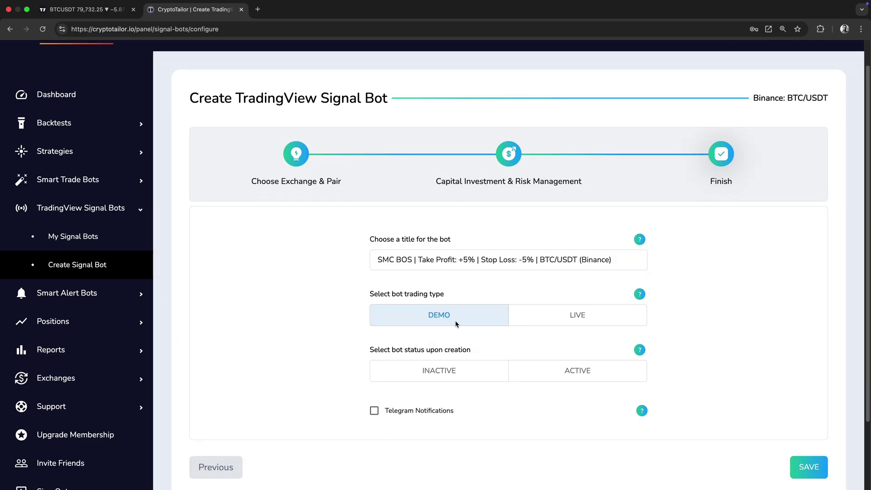
{"action": "left_click", "coordinate": [591, 377]}
{"action": "scroll", "coordinate": [732, 367], "scroll_direction": "down", "scroll_amount": 2}
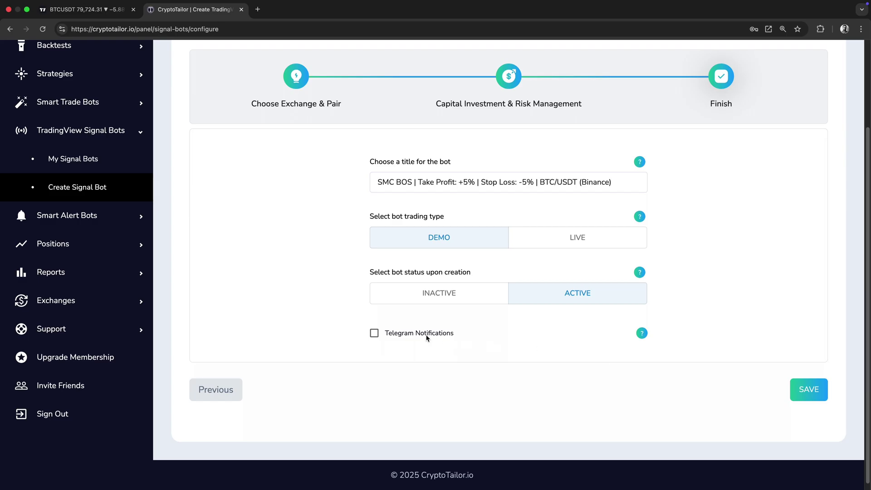
{"action": "left_click", "coordinate": [411, 334]}
{"action": "mouse_move", "coordinate": [642, 335]}
{"action": "scroll", "coordinate": [757, 332], "scroll_direction": "up", "scroll_amount": 1}
{"action": "scroll", "coordinate": [757, 332], "scroll_direction": "up", "scroll_amount": 4}
{"action": "left_click", "coordinate": [787, 60]}
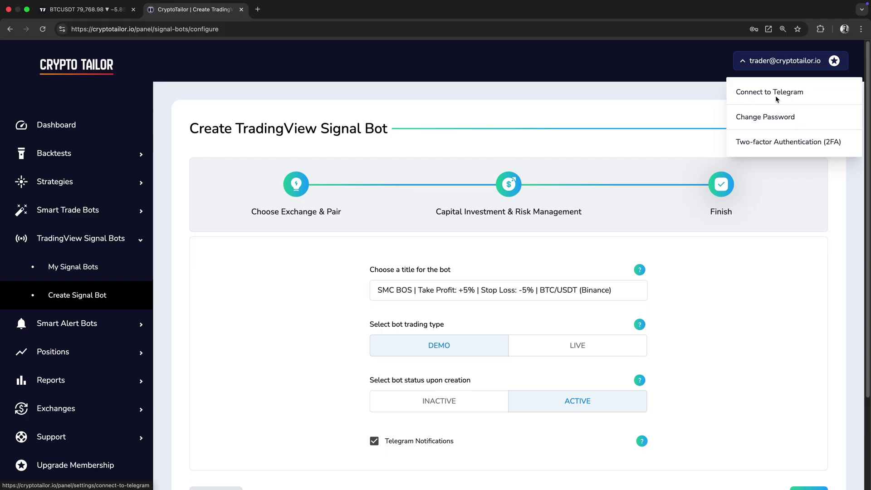
{"action": "scroll", "coordinate": [741, 299], "scroll_direction": "down", "scroll_amount": 5}
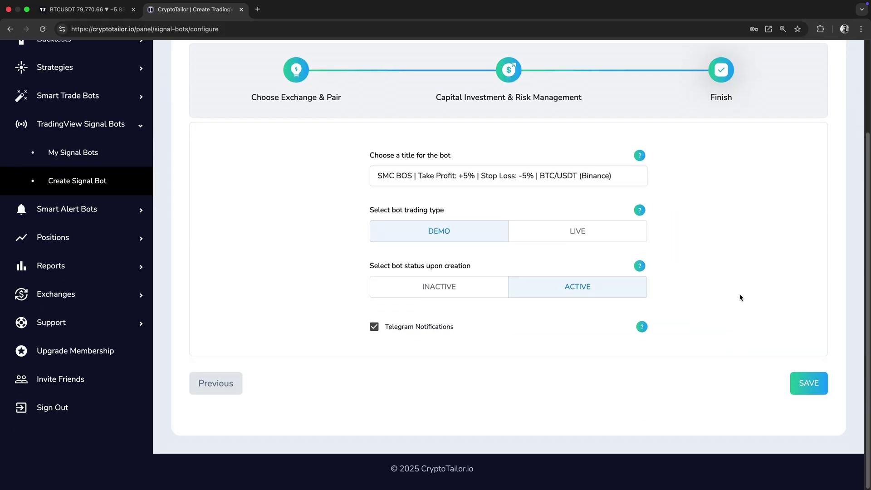
Save the SMC BOS bot and select its webhook URL
{"action": "left_click", "coordinate": [805, 383]}
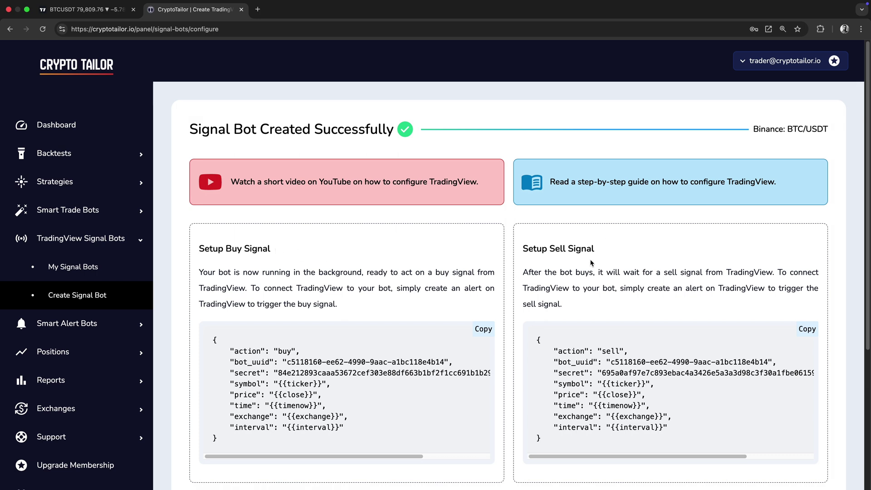
{"action": "scroll", "coordinate": [599, 252], "scroll_direction": "down", "scroll_amount": 3}
{"action": "left_click_drag", "start_coordinate": [187, 437], "coordinate": [439, 429]}
Review and deselect the webhook URL, returning to the top of the page
{"action": "scroll", "coordinate": [504, 414], "scroll_direction": "up", "scroll_amount": 3}
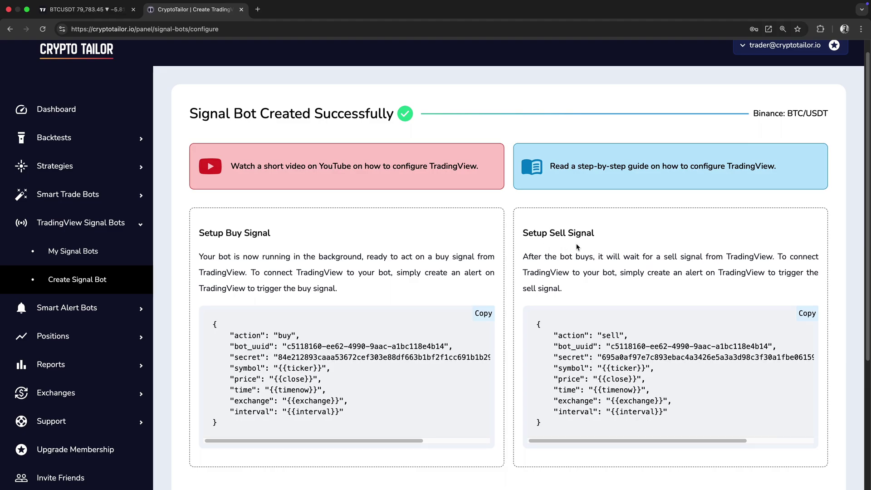
{"action": "scroll", "coordinate": [578, 247], "scroll_direction": "down", "scroll_amount": 4}
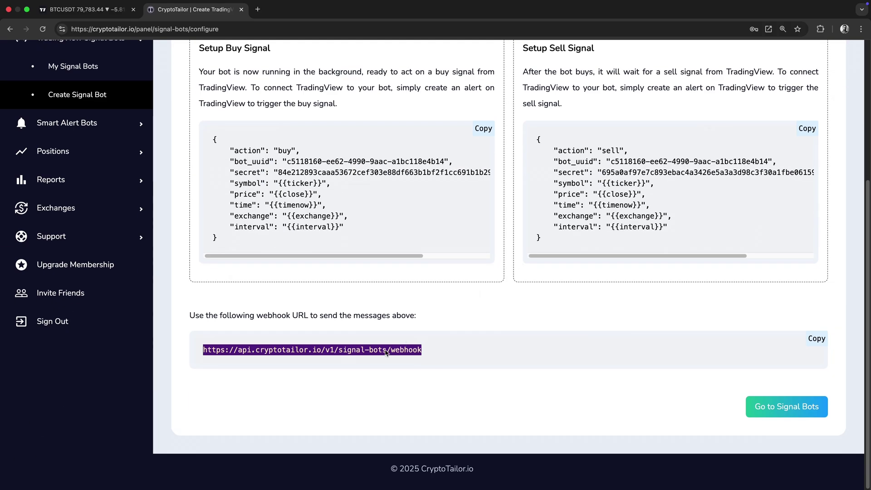
{"action": "left_click", "coordinate": [456, 353]}
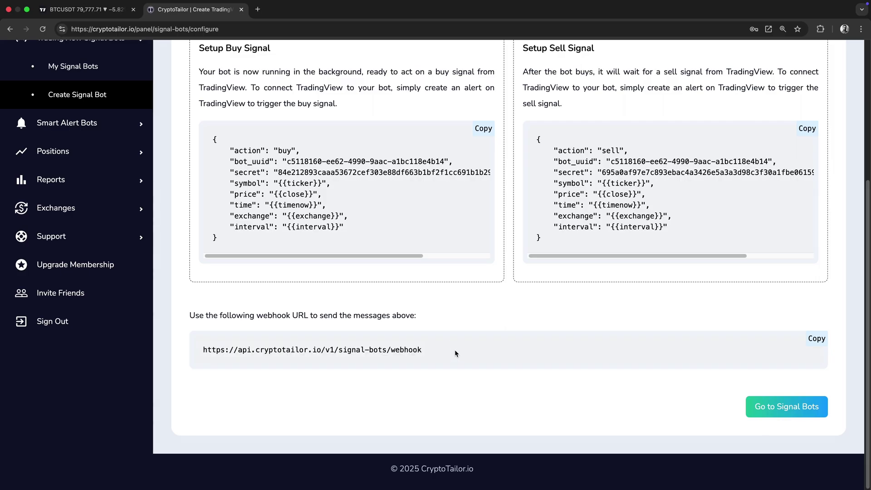
{"action": "scroll", "coordinate": [456, 353], "scroll_direction": "up", "scroll_amount": 10}
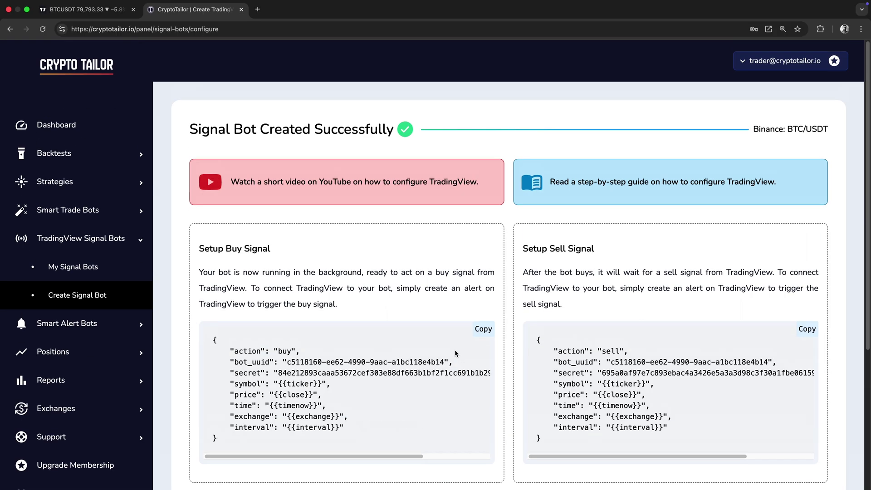
{"action": "left_click", "coordinate": [94, 15]}
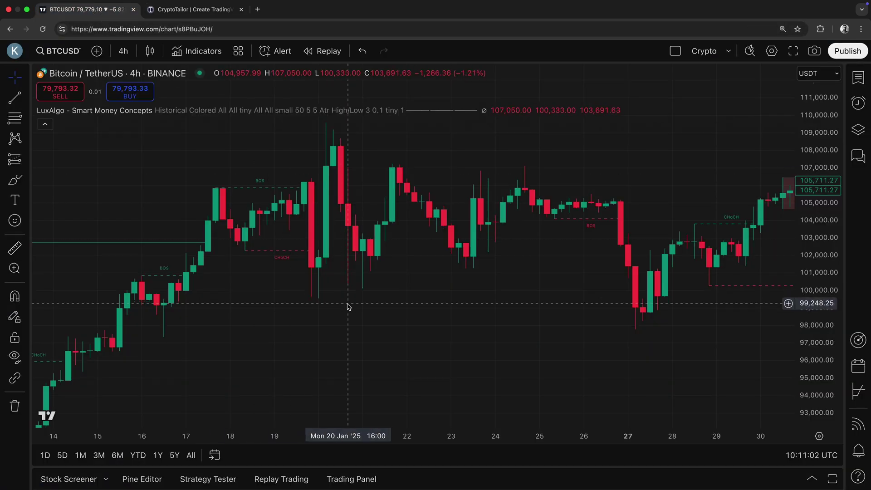
{"action": "mouse_move", "coordinate": [90, 116]}
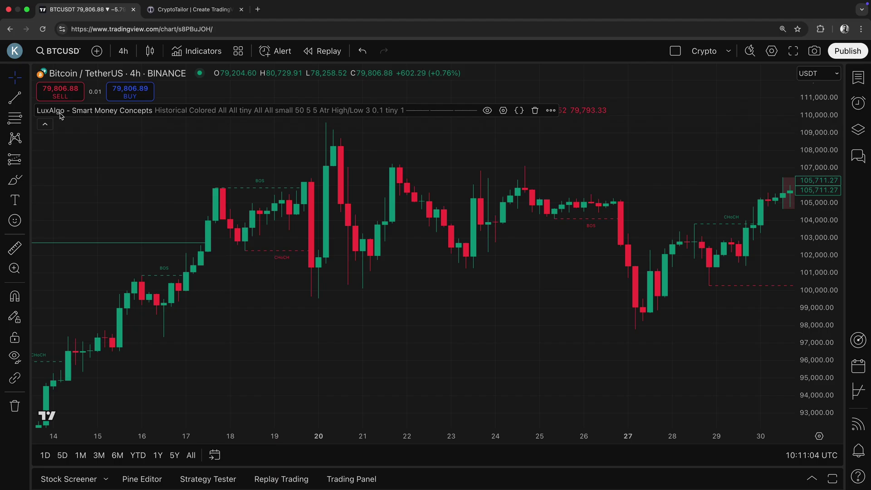
{"action": "left_click", "coordinate": [197, 51]}
{"action": "type", "text": "smart money con"}
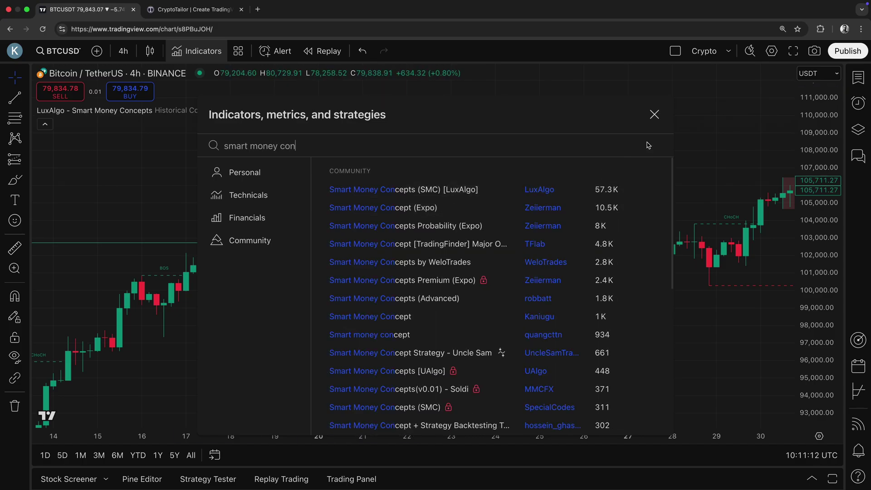
{"action": "left_click", "coordinate": [654, 115]}
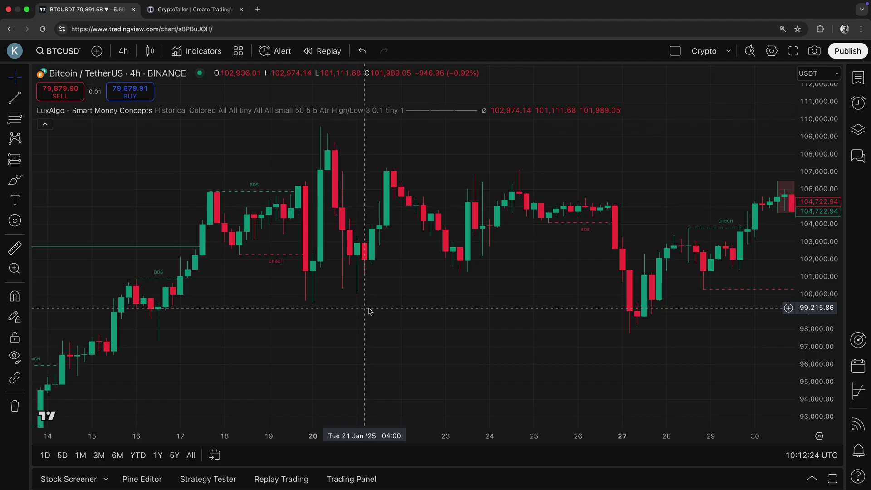
Create a BTCUSDT alert conditioned on LuxAlgo Smart Money Concepts Bullish BOS
{"action": "left_click", "coordinate": [278, 51]}
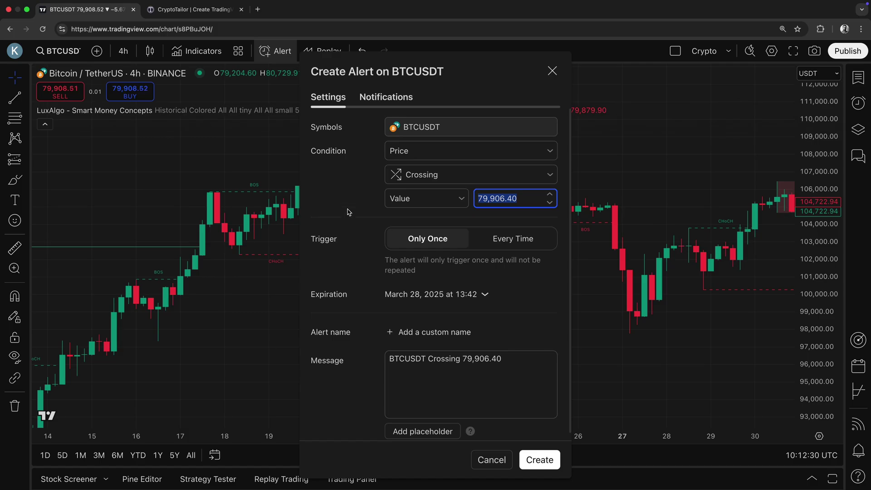
{"action": "left_click", "coordinate": [410, 156]}
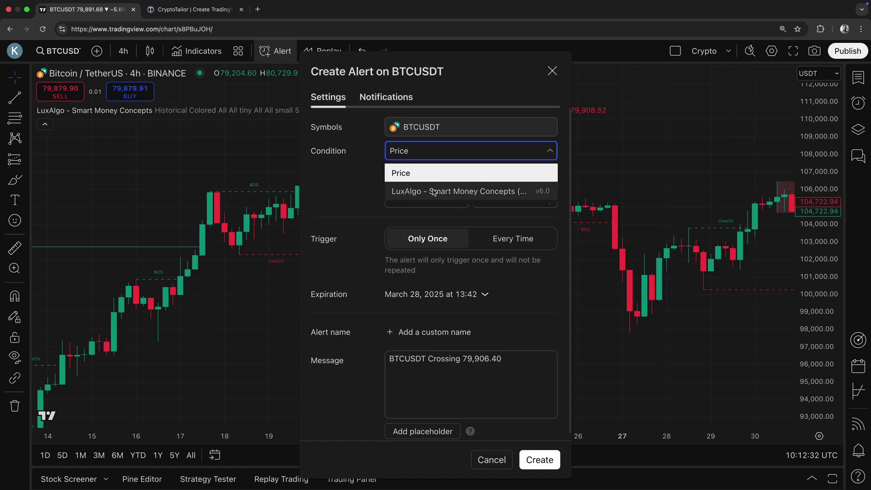
{"action": "left_click", "coordinate": [454, 191]}
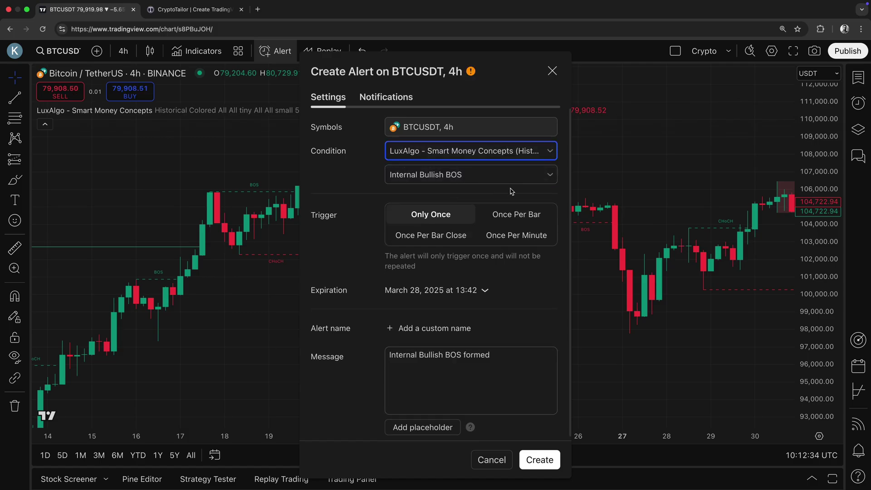
{"action": "left_click", "coordinate": [474, 177]}
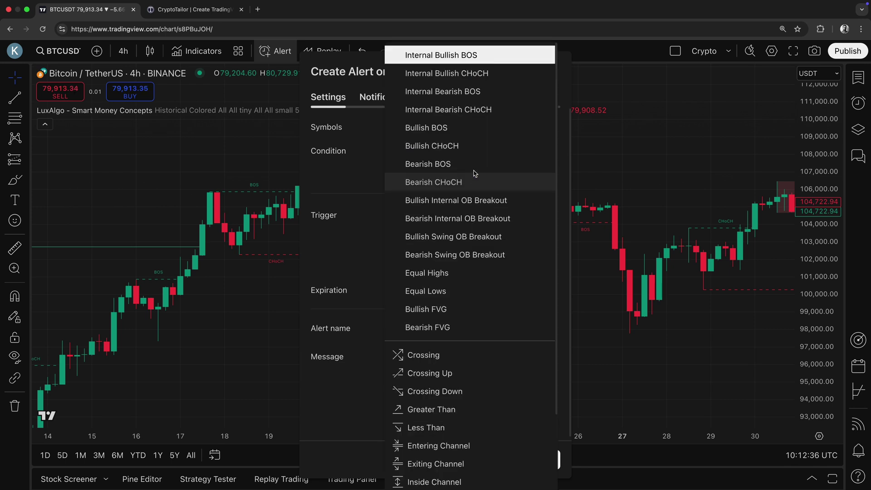
{"action": "left_click", "coordinate": [469, 130]}
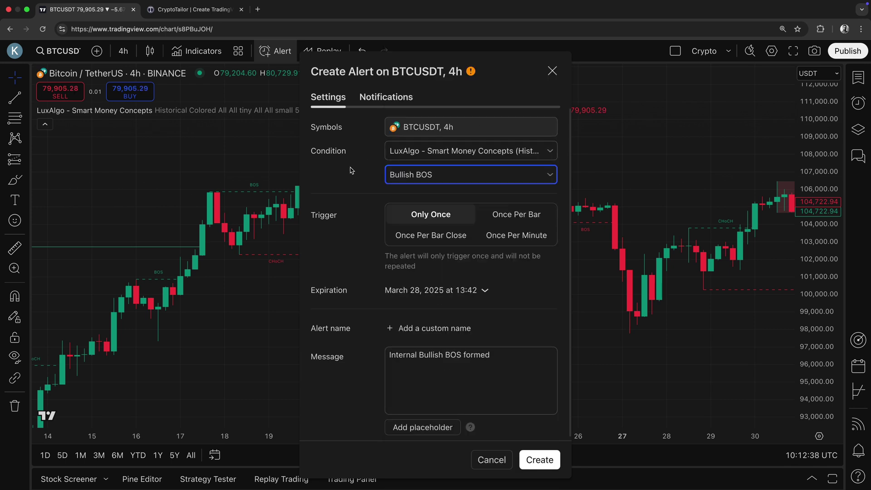
Set the alert to Once Per Bar Close, expiring March 31, 2025, and select its message
{"action": "left_click", "coordinate": [441, 240]}
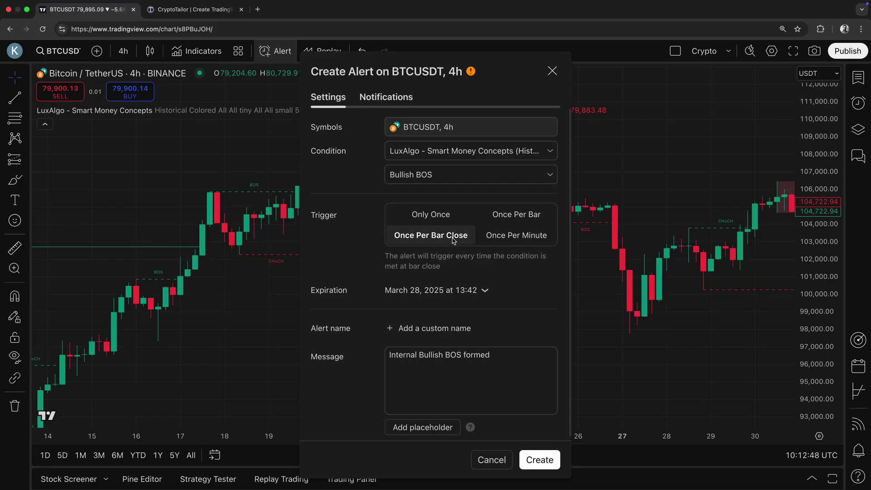
{"action": "left_click", "coordinate": [467, 291]}
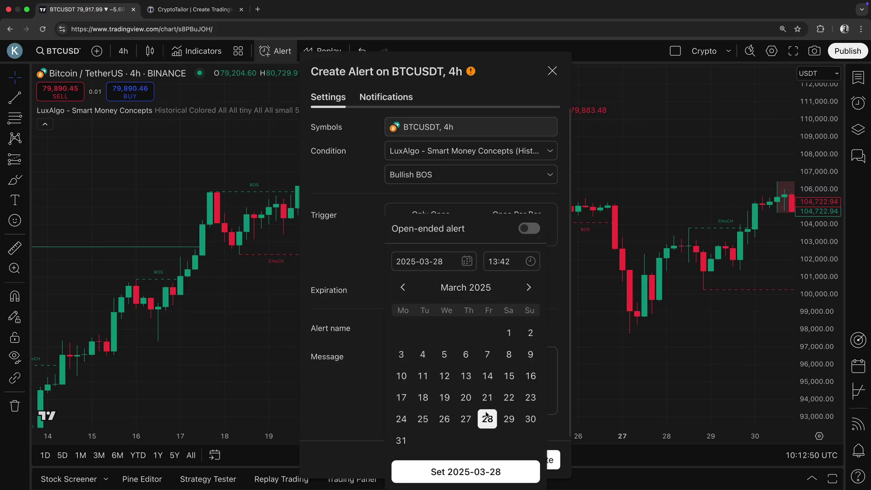
{"action": "left_click", "coordinate": [402, 439]}
{"action": "left_click", "coordinate": [399, 468]}
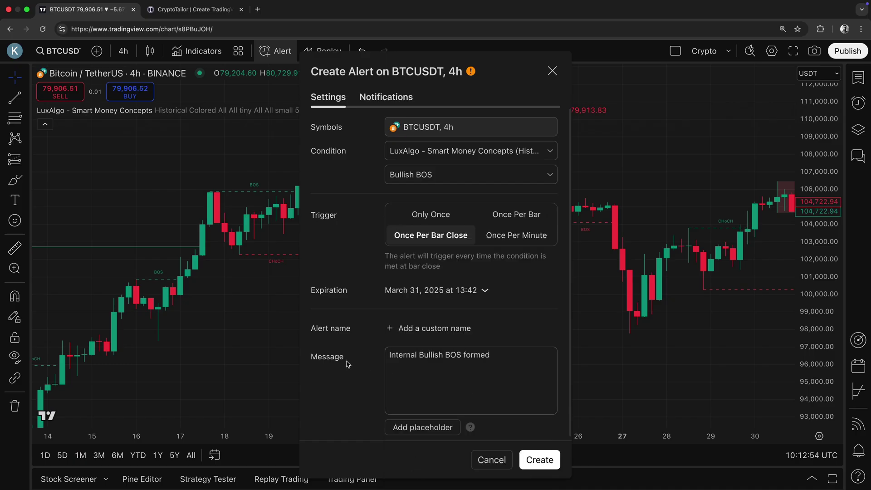
{"action": "left_click_drag", "start_coordinate": [392, 359], "coordinate": [511, 362]}
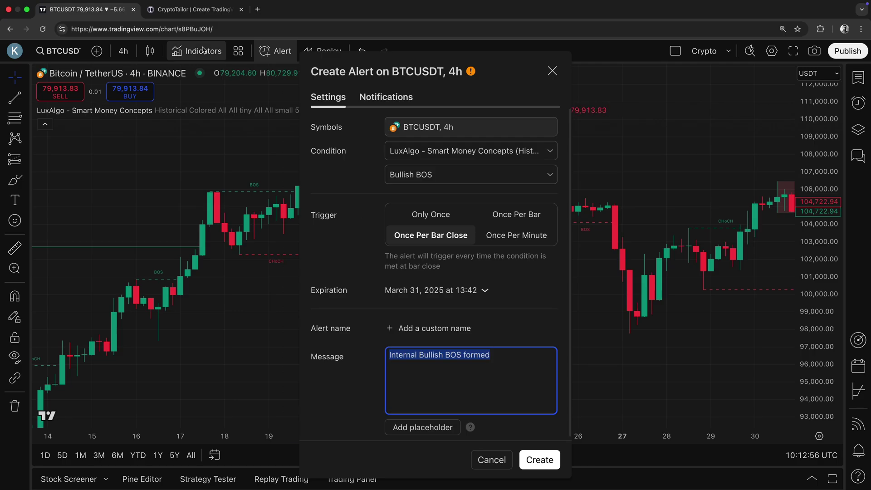
{"action": "left_click", "coordinate": [195, 10]}
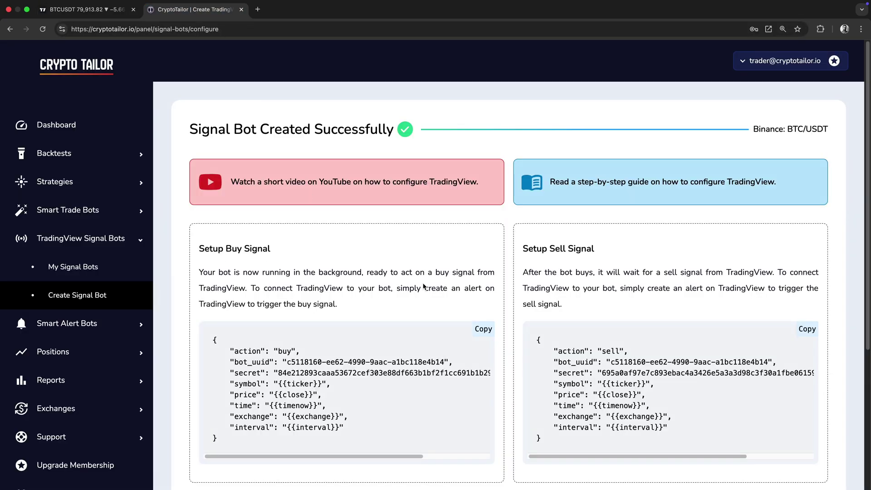
Replace the alert message with the bot's copied buy-signal JSON
{"action": "left_click", "coordinate": [484, 329]}
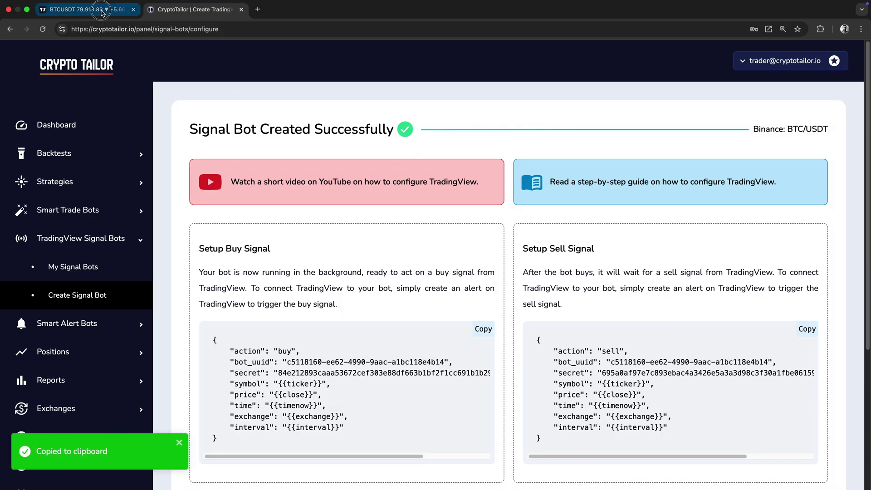
{"action": "key", "text": "ctrl+shift+Tab"}
{"action": "key", "text": "super+v"}
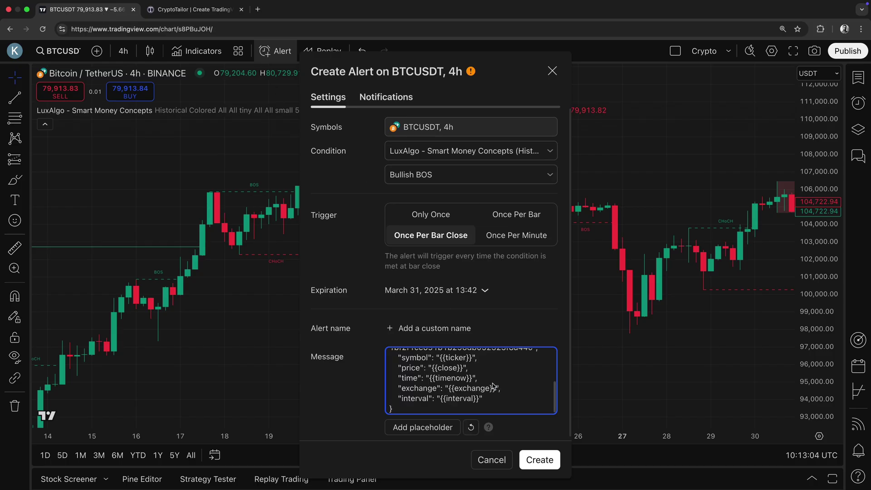
{"action": "scroll", "coordinate": [494, 386], "scroll_direction": "up", "scroll_amount": 5}
{"action": "left_click", "coordinate": [362, 379]}
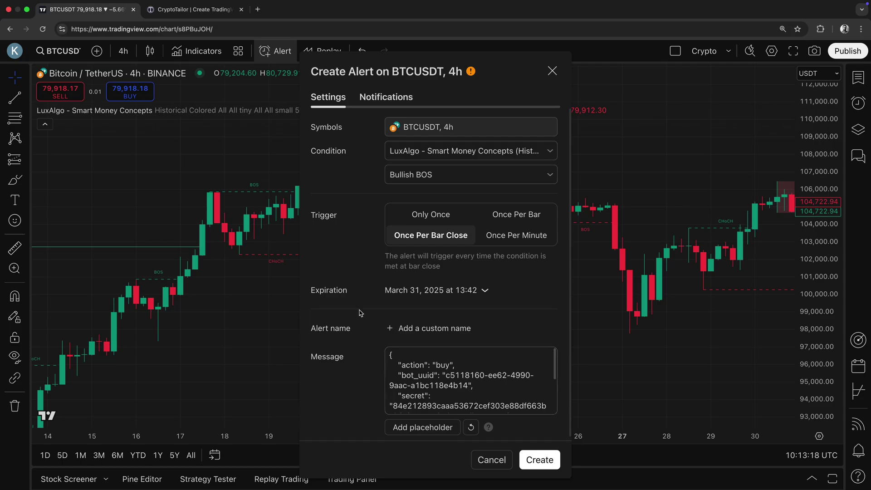
{"action": "left_click", "coordinate": [385, 97]}
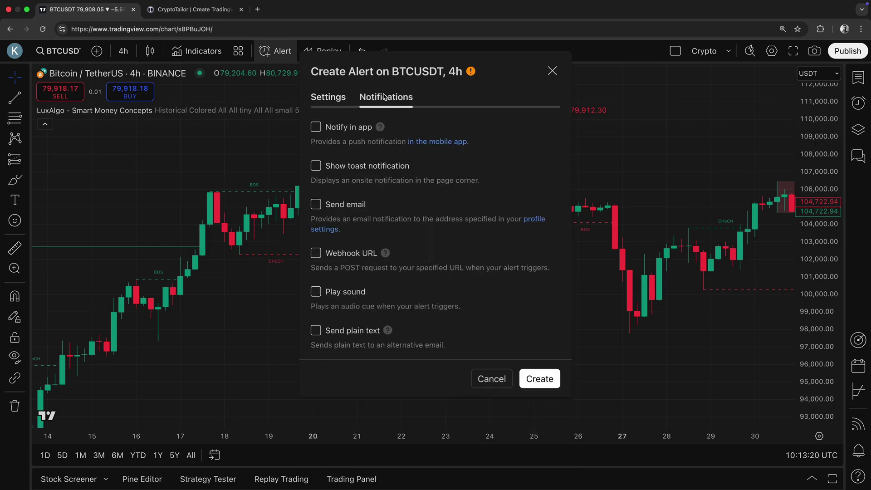
Enable Webhook URL and paste the CryptoTailor bot's webhook address into it
{"action": "left_click", "coordinate": [316, 253]}
{"action": "left_click", "coordinate": [193, 9]}
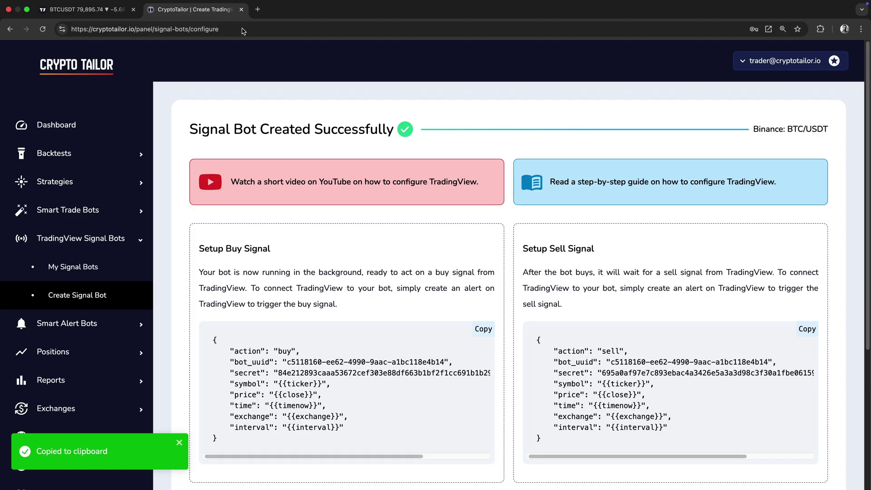
{"action": "scroll", "coordinate": [726, 273], "scroll_direction": "down", "scroll_amount": 5}
{"action": "left_click", "coordinate": [803, 407]}
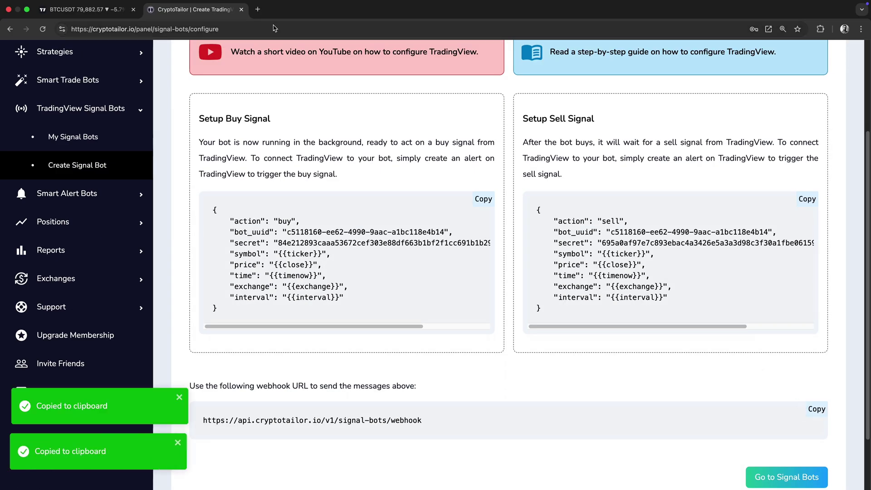
{"action": "left_click", "coordinate": [84, 10]}
{"action": "key", "text": "super+v"}
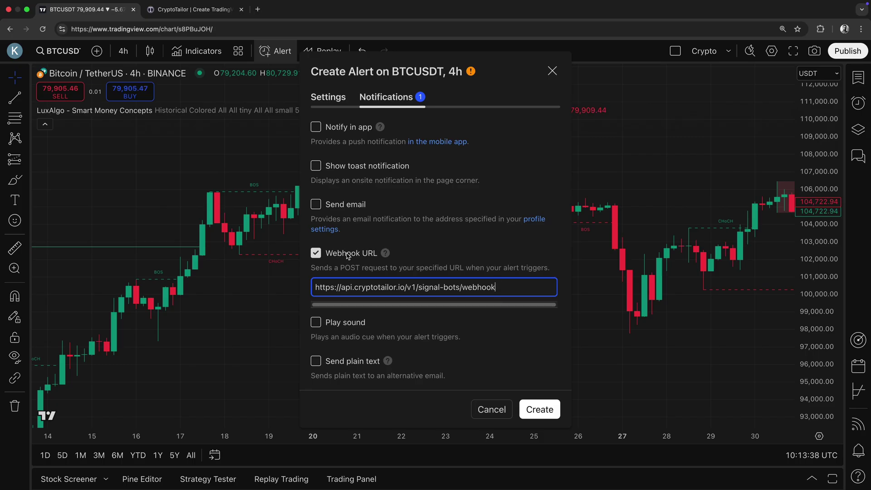
Create the Bullish BOS alert and confirm it is listed as Active in the Alerts panel
{"action": "left_click", "coordinate": [545, 409]}
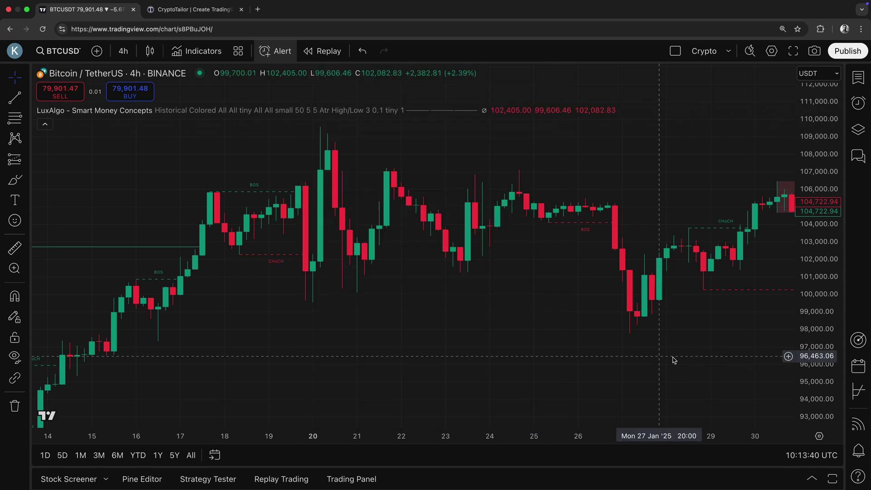
{"action": "left_click", "coordinate": [857, 106]}
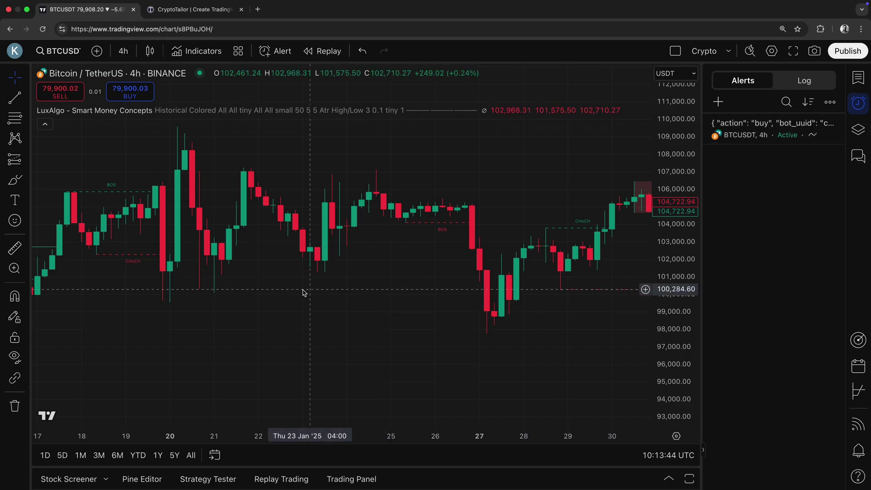
{"action": "left_click_drag", "start_coordinate": [267, 293], "coordinate": [331, 334]}
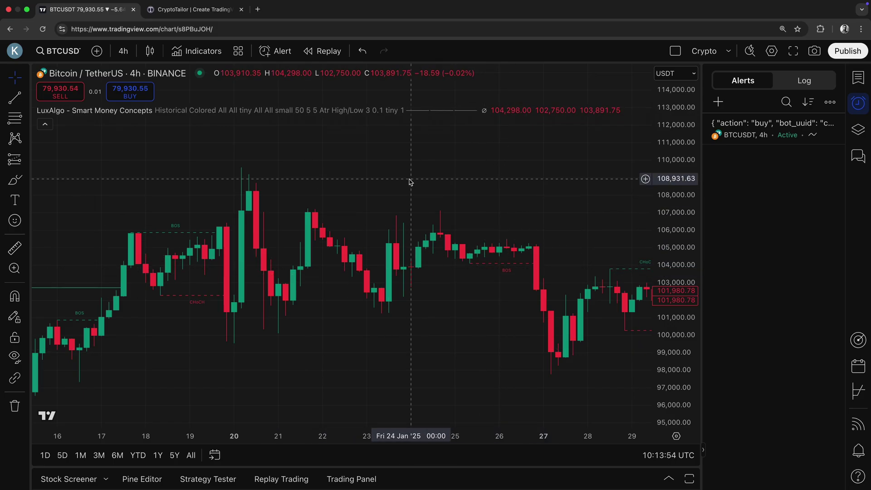
Start a new BTCUSDT alert with condition LuxAlgo Smart Money Concepts > Bearish BOS
{"action": "left_click", "coordinate": [279, 54]}
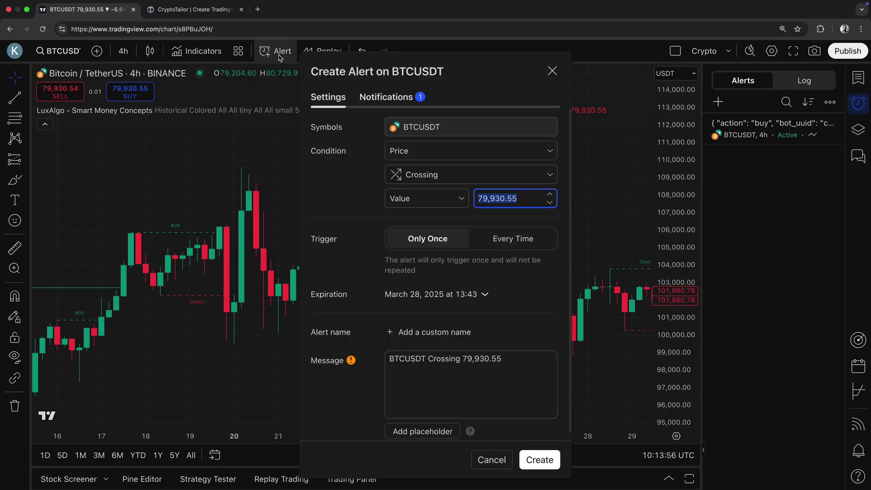
{"action": "left_click", "coordinate": [458, 154]}
{"action": "left_click", "coordinate": [455, 190]}
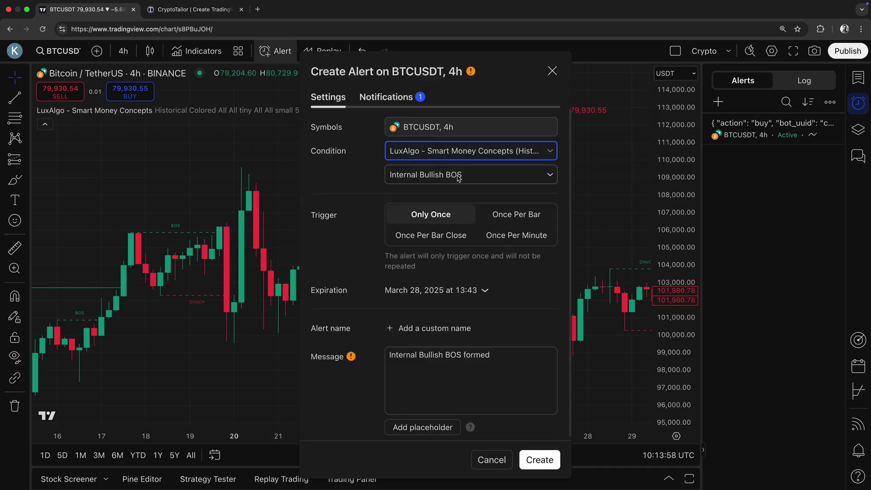
{"action": "left_click", "coordinate": [459, 176]}
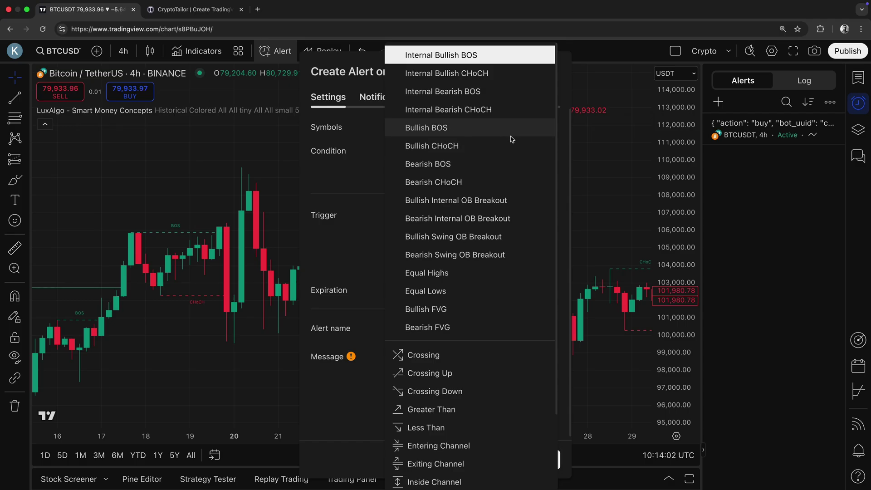
{"action": "left_click", "coordinate": [485, 168]}
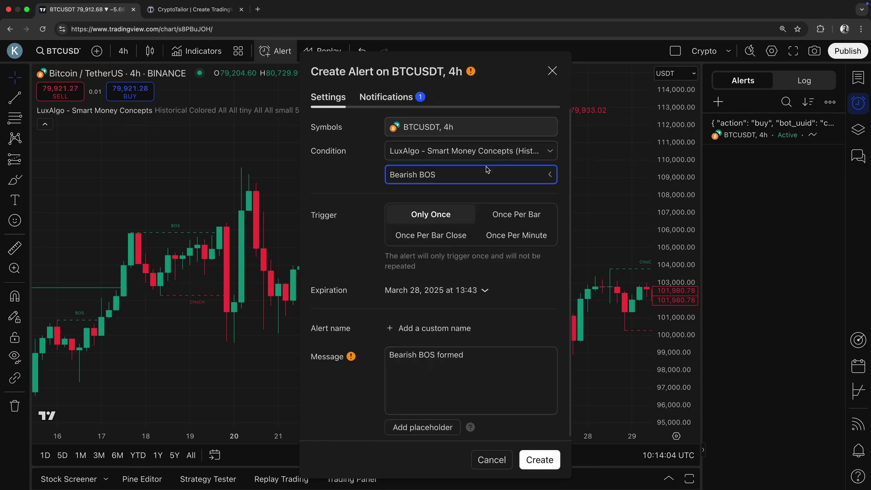
{"action": "left_click", "coordinate": [489, 175]}
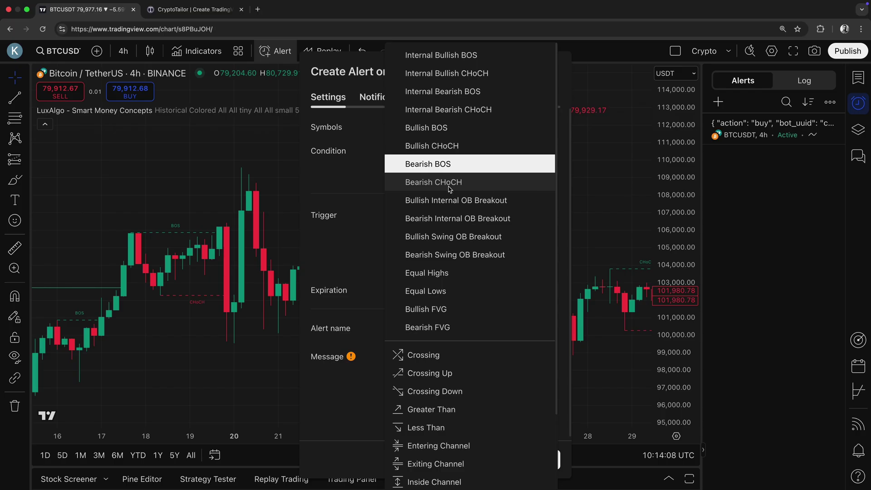
{"action": "left_click", "coordinate": [409, 166]}
Make the alert trigger Once Per Bar Close and expire on March 31, 2025
{"action": "left_click", "coordinate": [419, 236]}
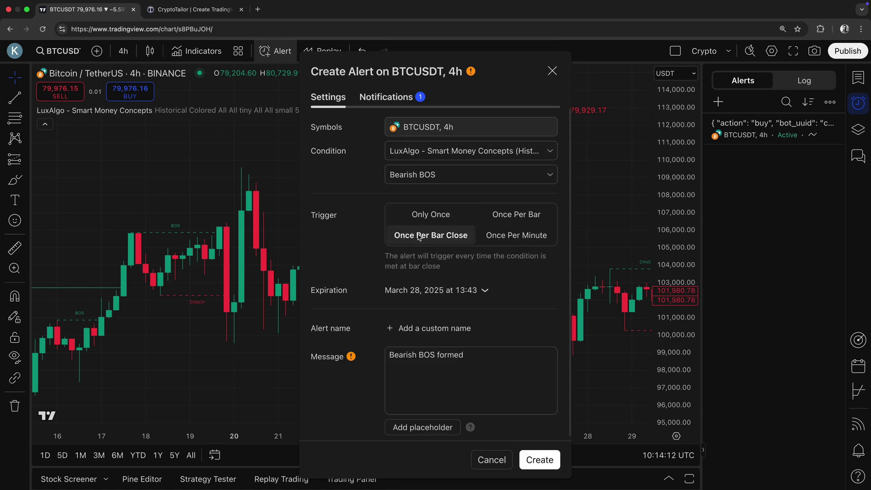
{"action": "left_click", "coordinate": [418, 287]}
{"action": "left_click", "coordinate": [402, 439]}
{"action": "left_click", "coordinate": [413, 465]}
Replace the alert message with CryptoTailor's sell signal JSON, then bring up Notifications for the webhook
{"action": "left_click", "coordinate": [235, 17]}
{"action": "scroll", "coordinate": [579, 197], "scroll_direction": "up", "scroll_amount": 3}
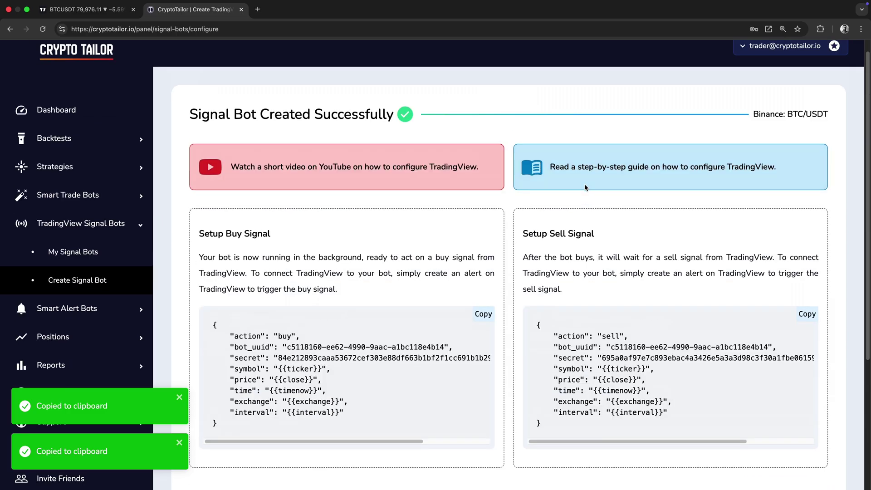
{"action": "left_click", "coordinate": [807, 313]}
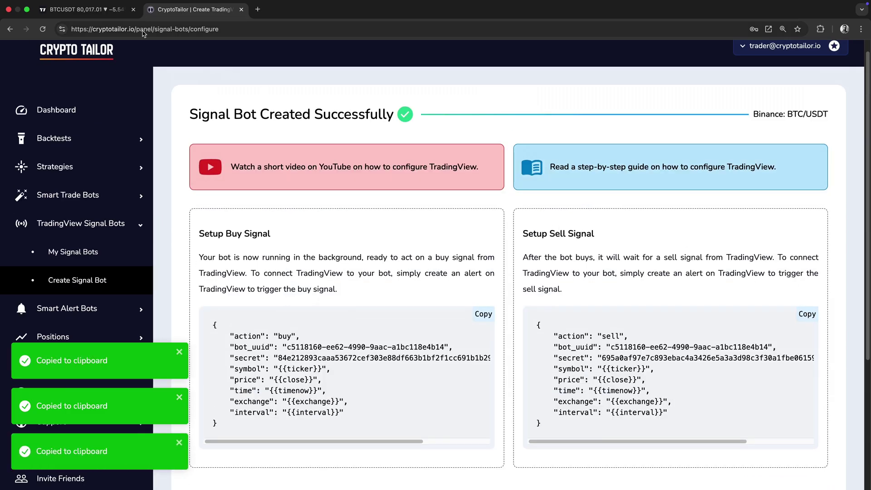
{"action": "left_click", "coordinate": [82, 9]}
{"action": "left_click", "coordinate": [503, 377]}
{"action": "key", "text": "ctrl+a"}
{"action": "key", "text": "ctrl+v"}
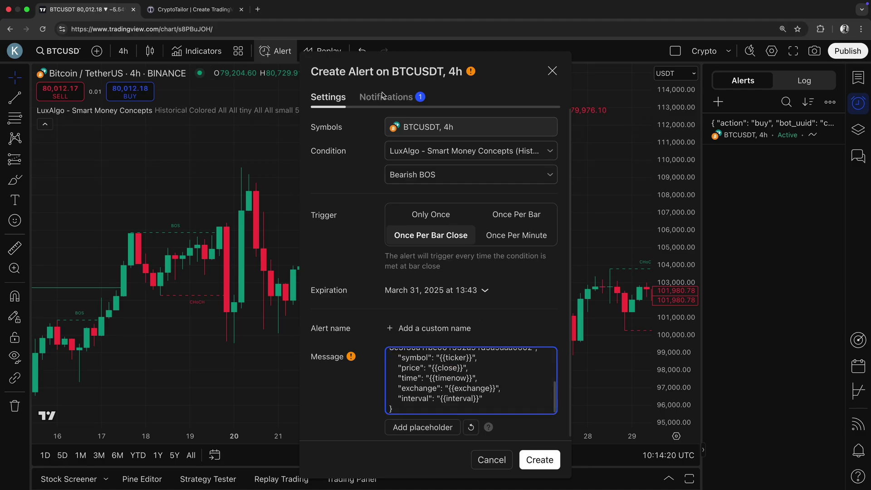
{"action": "left_click", "coordinate": [383, 95]}
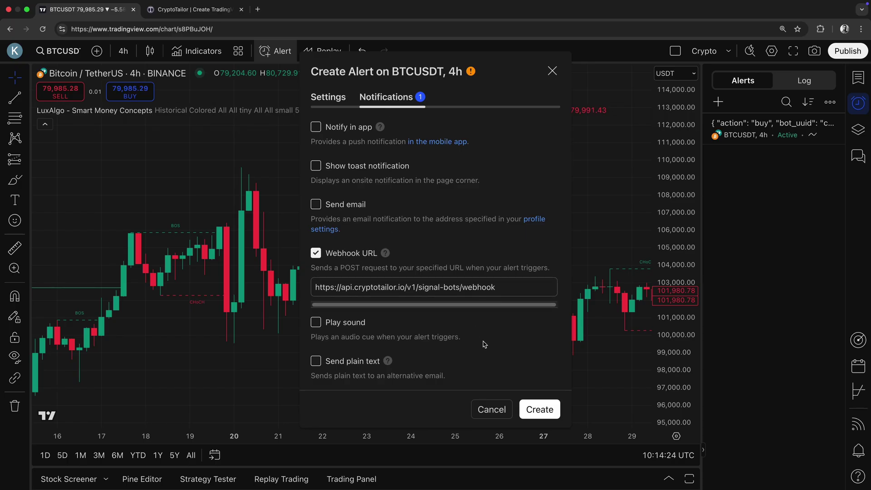
Create the Bearish BOS sell alert and confirm it is listed next to the buy alert
{"action": "left_click", "coordinate": [543, 413]}
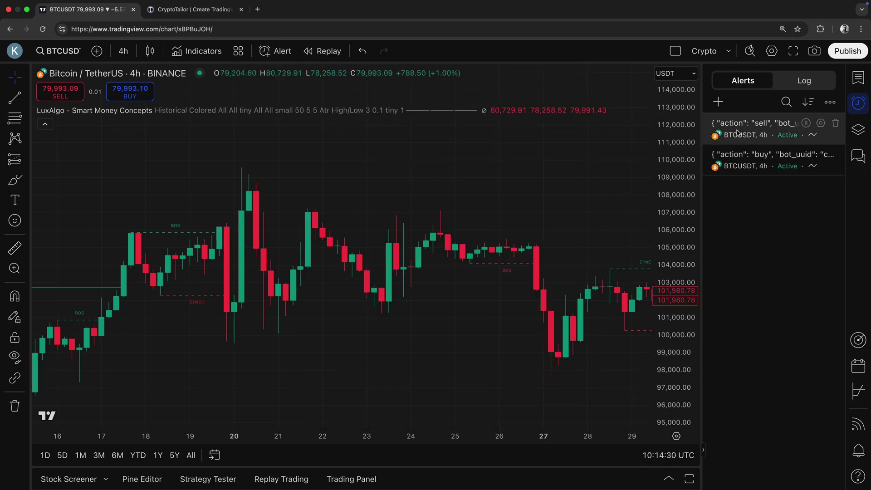
{"action": "left_click_drag", "start_coordinate": [330, 346], "coordinate": [327, 328]}
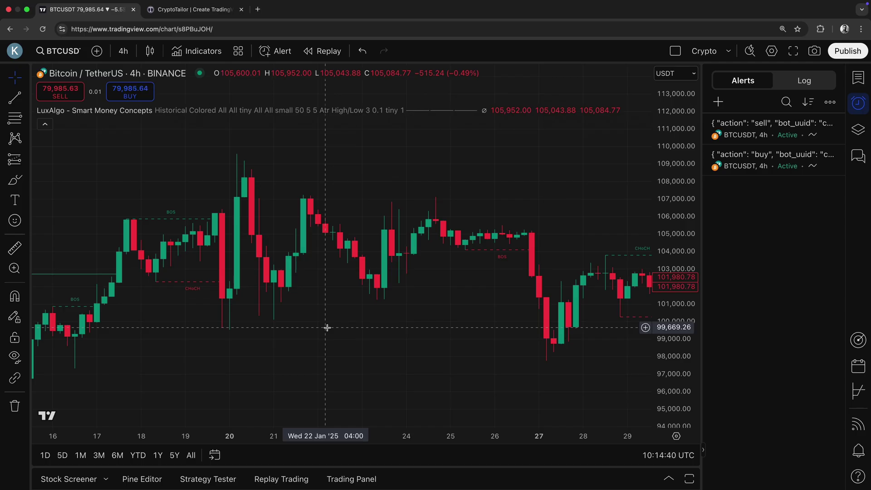
Open My Signal Bots to check the SMC BOS bot is Active (DEMO), then expand Positions and Reports
{"action": "left_click", "coordinate": [198, 10]}
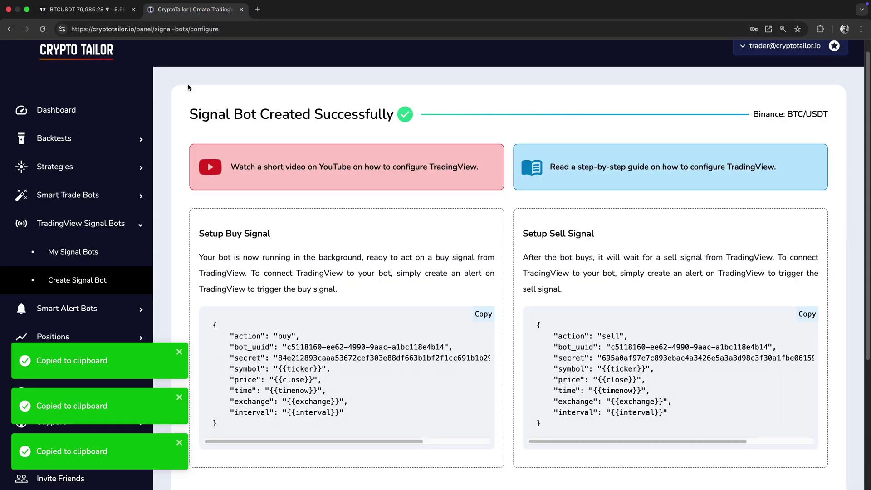
{"action": "left_click", "coordinate": [105, 261]}
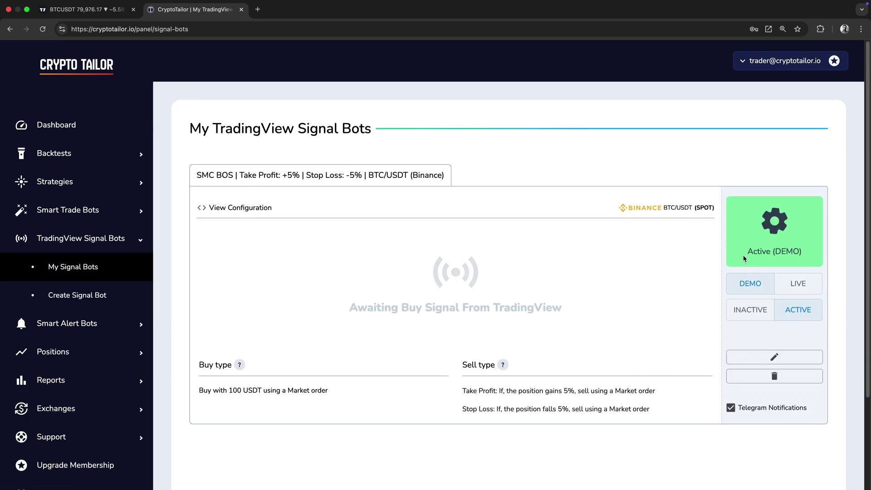
{"action": "left_click_drag", "start_coordinate": [748, 252], "coordinate": [811, 256]}
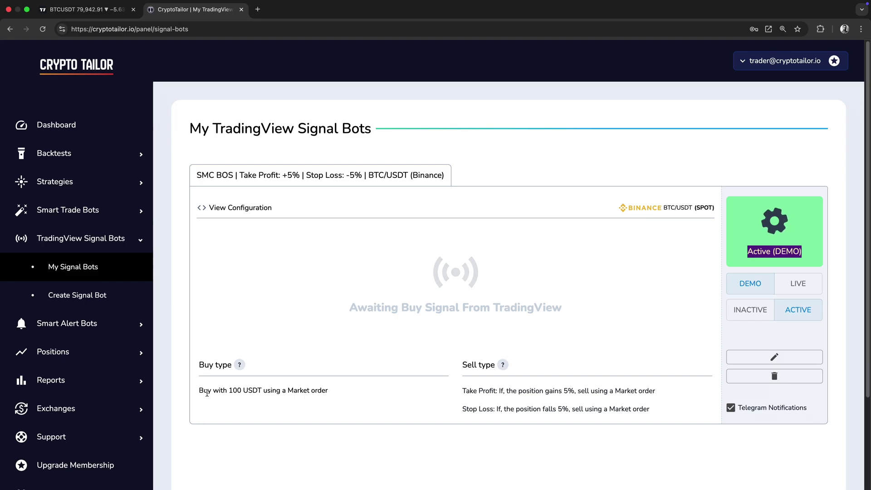
{"action": "left_click", "coordinate": [207, 394]}
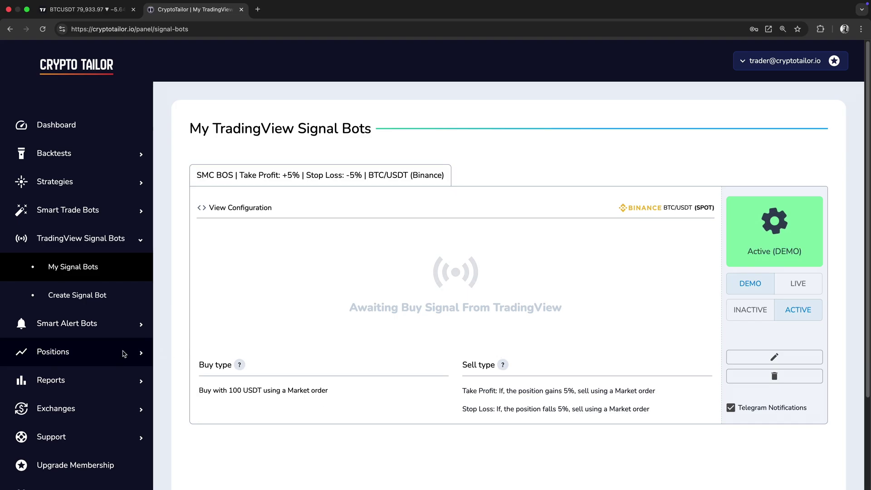
{"action": "left_click", "coordinate": [130, 351]}
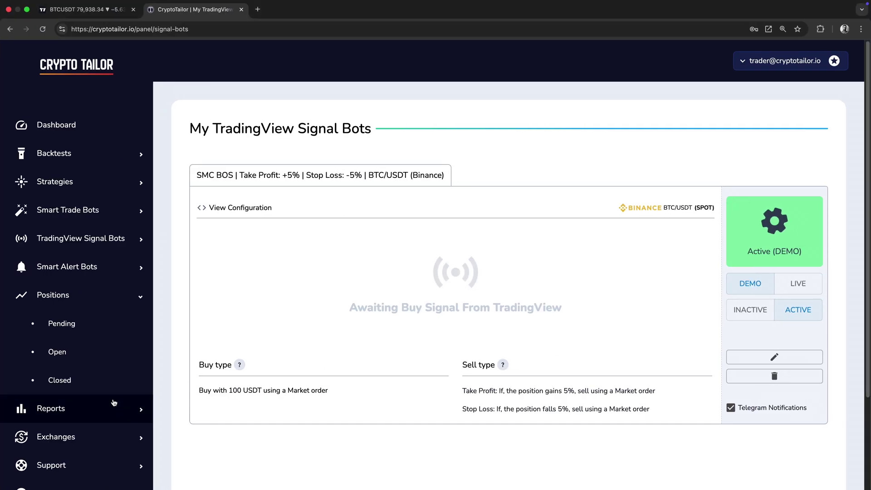
{"action": "left_click", "coordinate": [109, 409]}
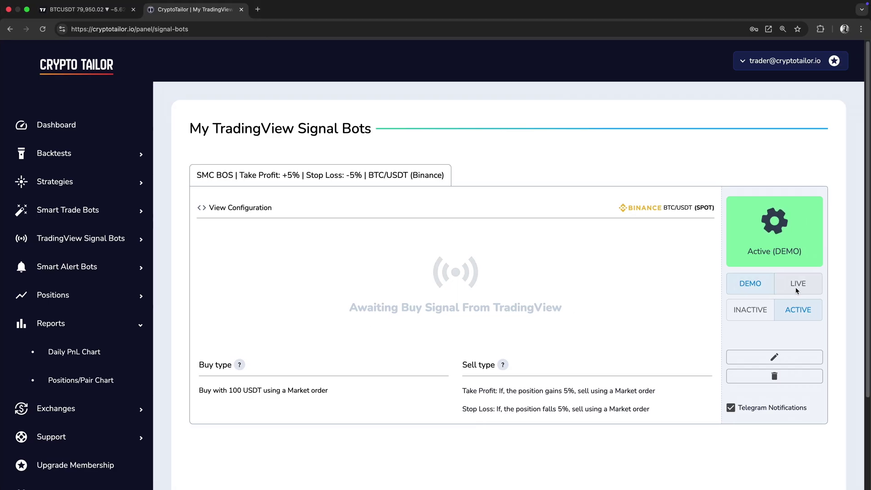
Go to Exchanges > Connect to Binance and read the Binance API key guide before closing it
{"action": "scroll", "coordinate": [513, 253], "scroll_direction": "down", "scroll_amount": 1}
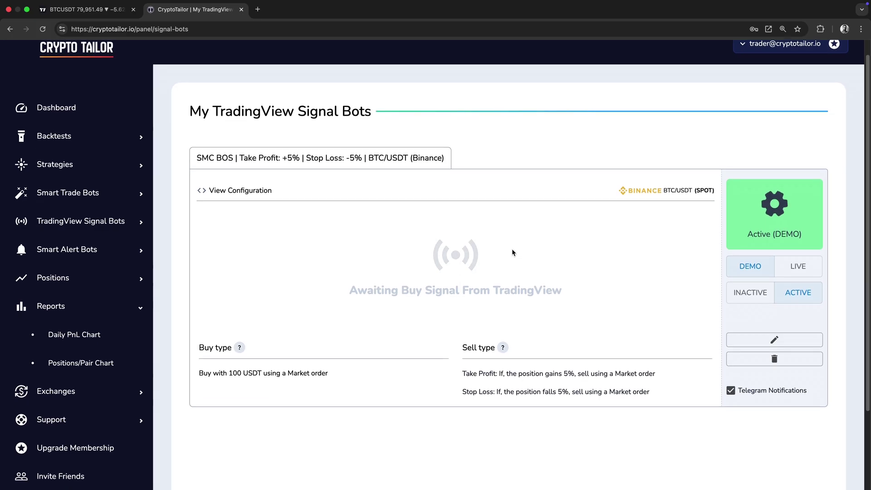
{"action": "left_click", "coordinate": [131, 368]}
{"action": "scroll", "coordinate": [122, 358], "scroll_direction": "down", "scroll_amount": 2}
{"action": "scroll", "coordinate": [122, 358], "scroll_direction": "down", "scroll_amount": 2}
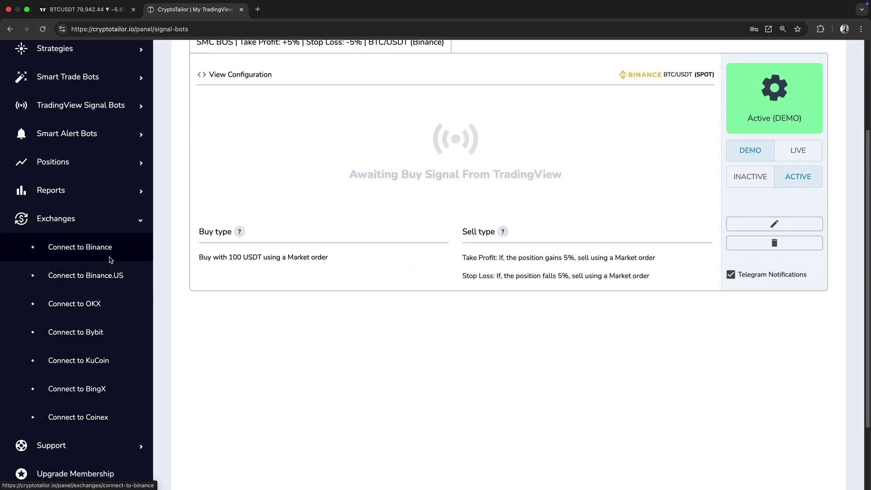
{"action": "left_click", "coordinate": [110, 254]}
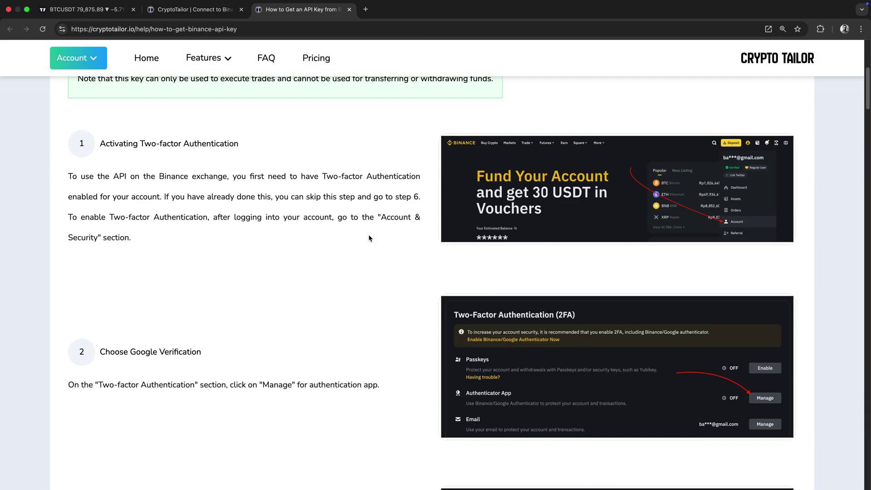
{"action": "scroll", "coordinate": [370, 237], "scroll_direction": "down", "scroll_amount": 15}
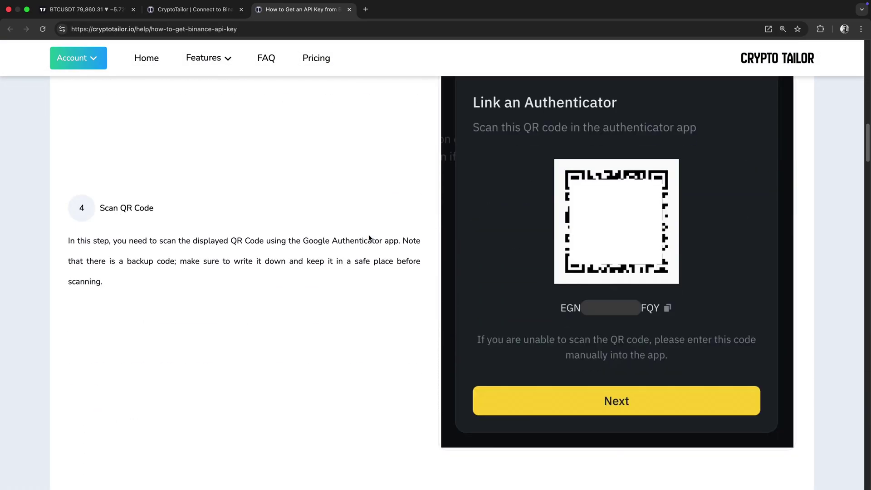
{"action": "key", "text": "super+w"}
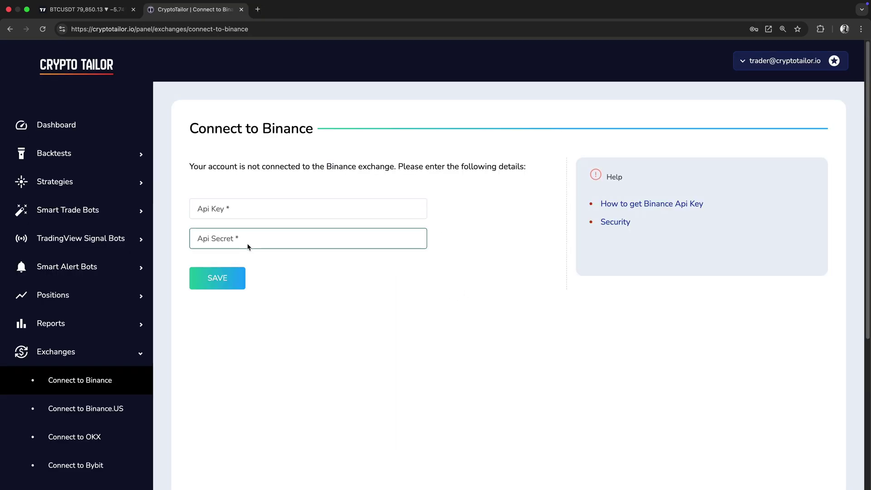
Go back to TradingView Signal Bots > My Signal Bots to see the SMC BOS bot still Active (DEMO)
{"action": "left_click", "coordinate": [118, 236]}
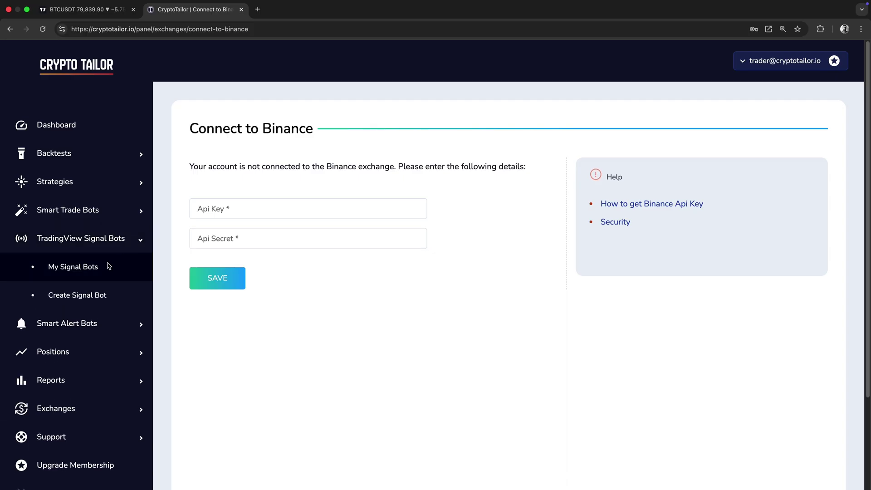
{"action": "left_click", "coordinate": [111, 266]}
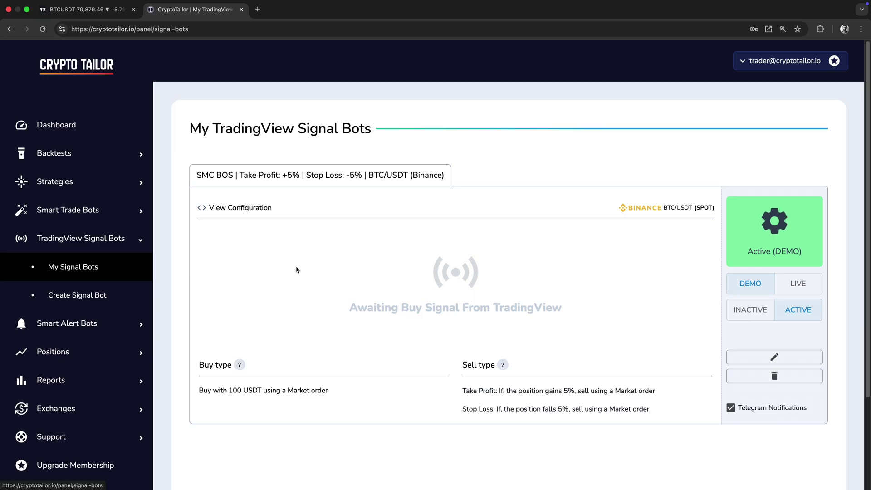
{"action": "scroll", "coordinate": [298, 270], "scroll_direction": "down", "scroll_amount": 1}
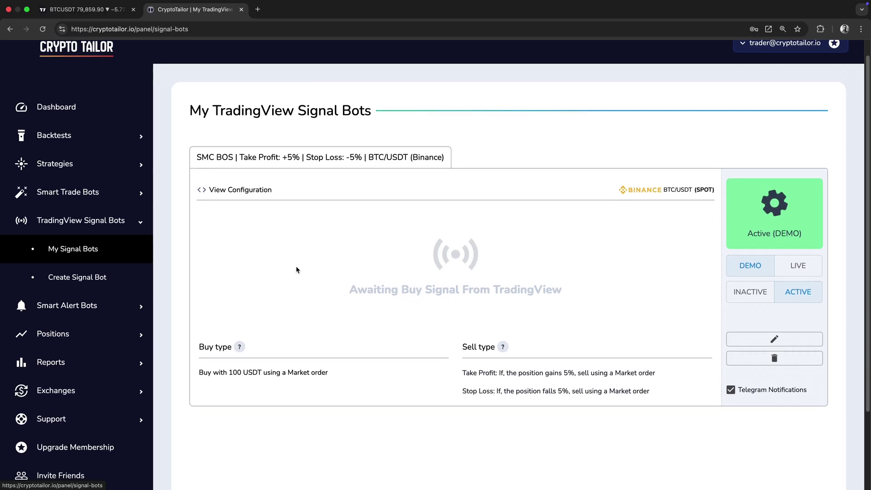
Expand Support in the sidebar and go to Submit New Ticket
{"action": "left_click", "coordinate": [134, 417]}
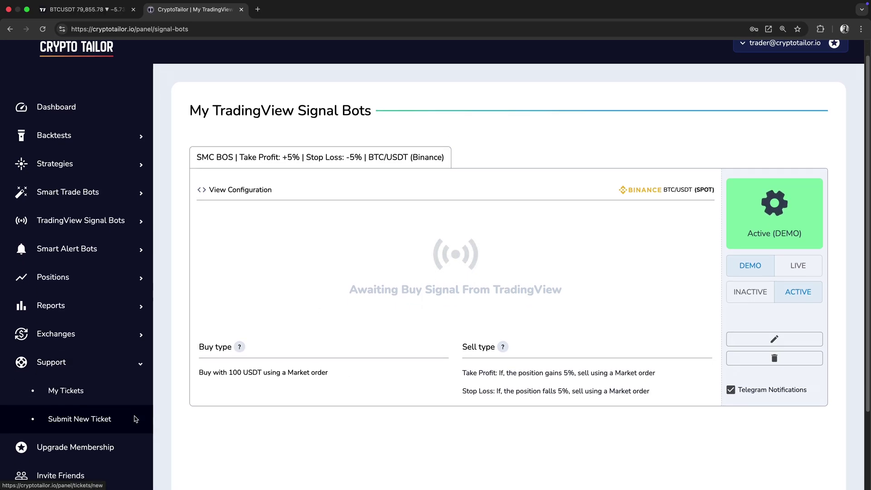
{"action": "left_click", "coordinate": [120, 419]}
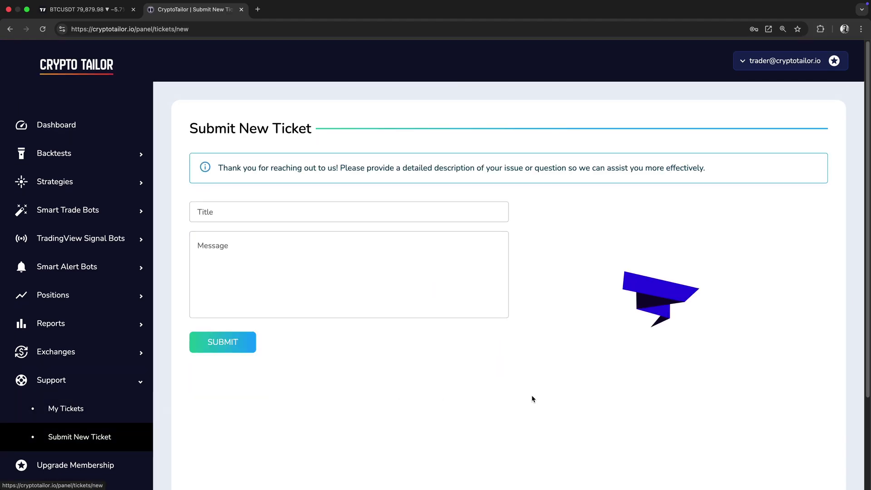